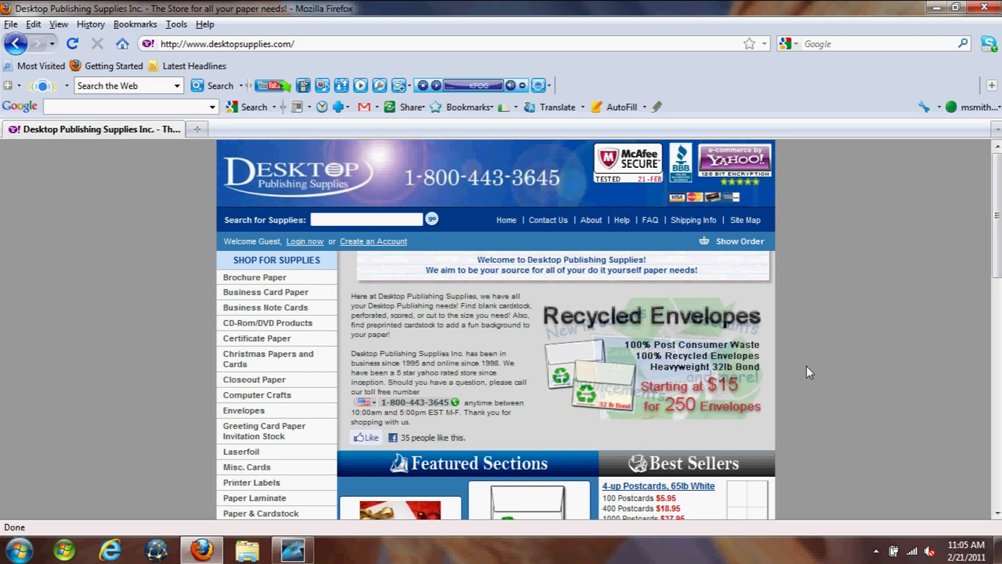
- Go to the Templates page under Desktop Extras on the Desktop Publishing Supplies site
left_click(343, 44)
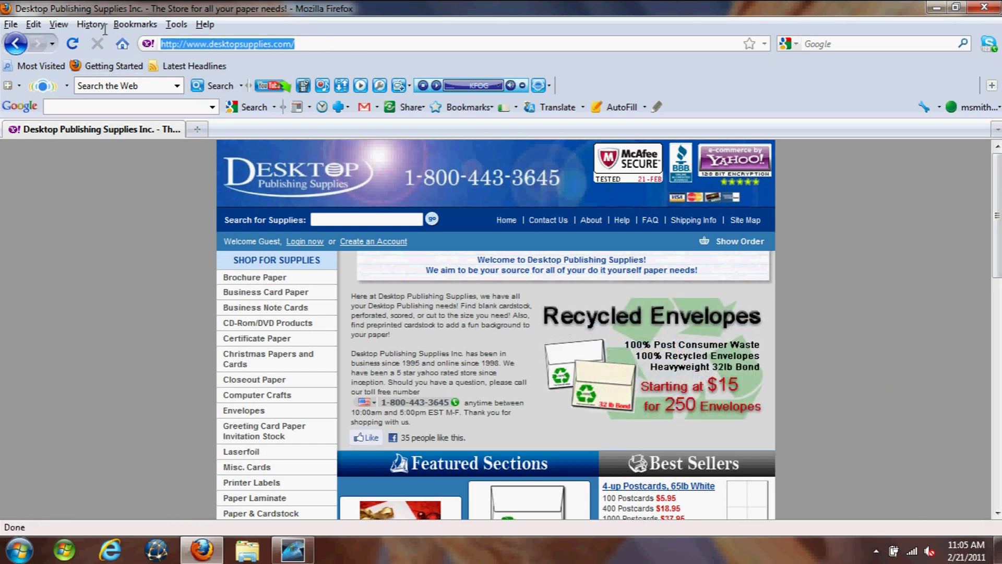
left_click(205, 344)
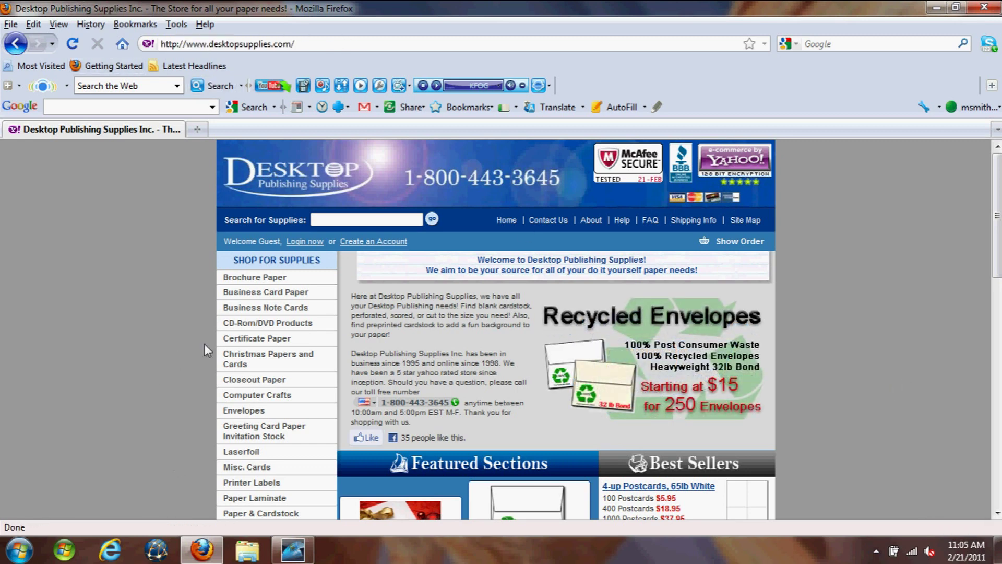
scroll(205, 344, "down", 5)
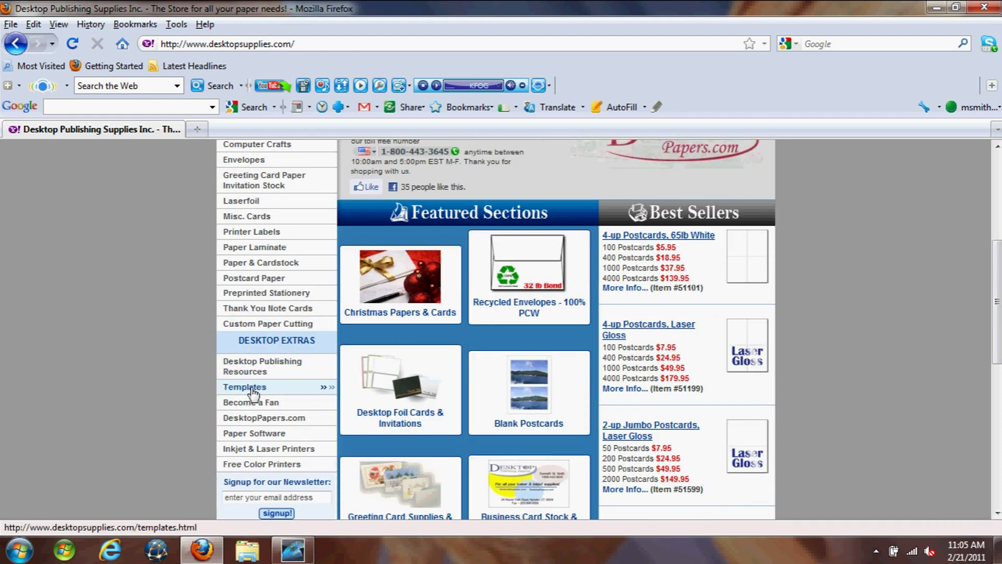
left_click(253, 389)
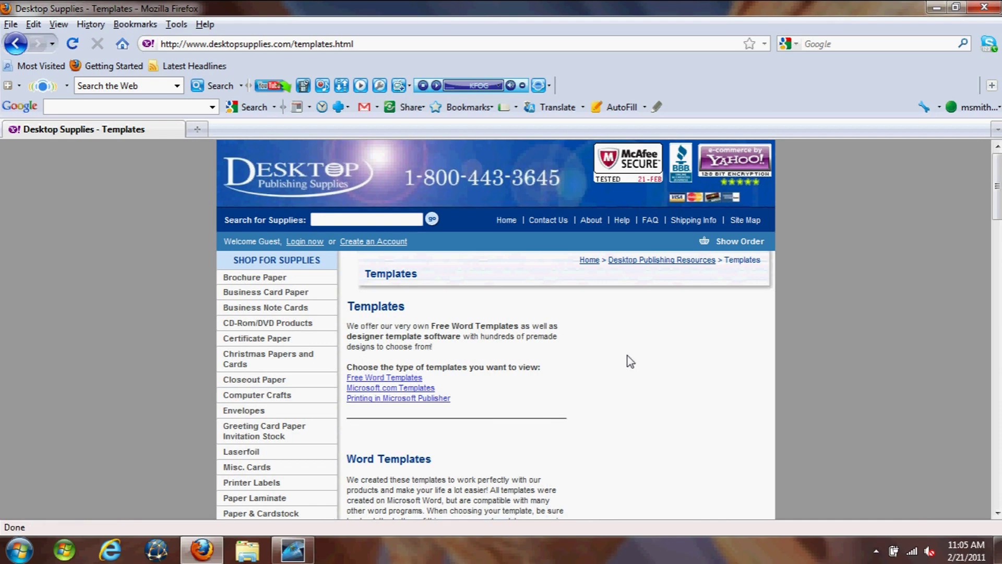
- Save the Raffle Tickets Full Word template from Other Cards to the Desktop
scroll(630, 361, "down", 10)
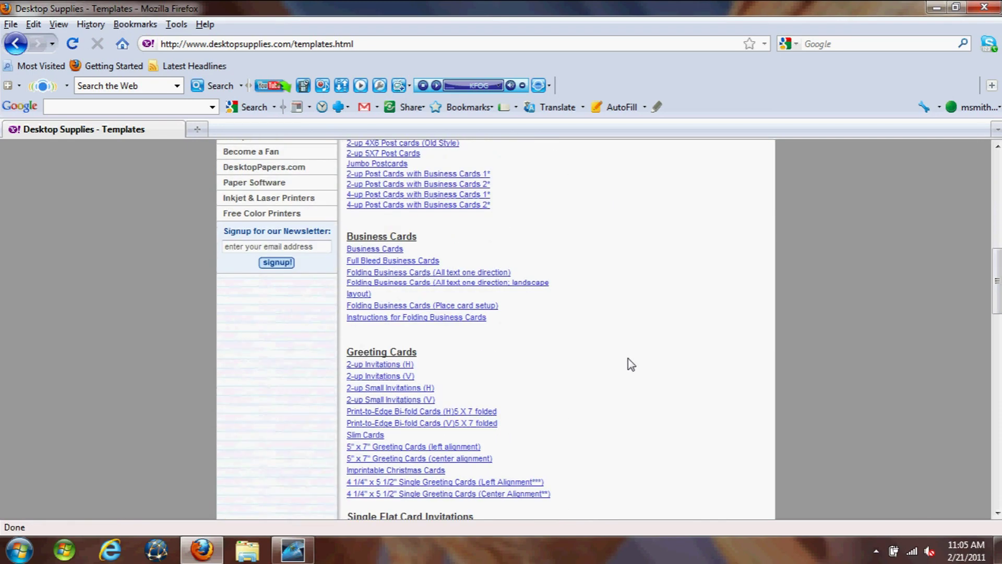
scroll(630, 362, "down", 12)
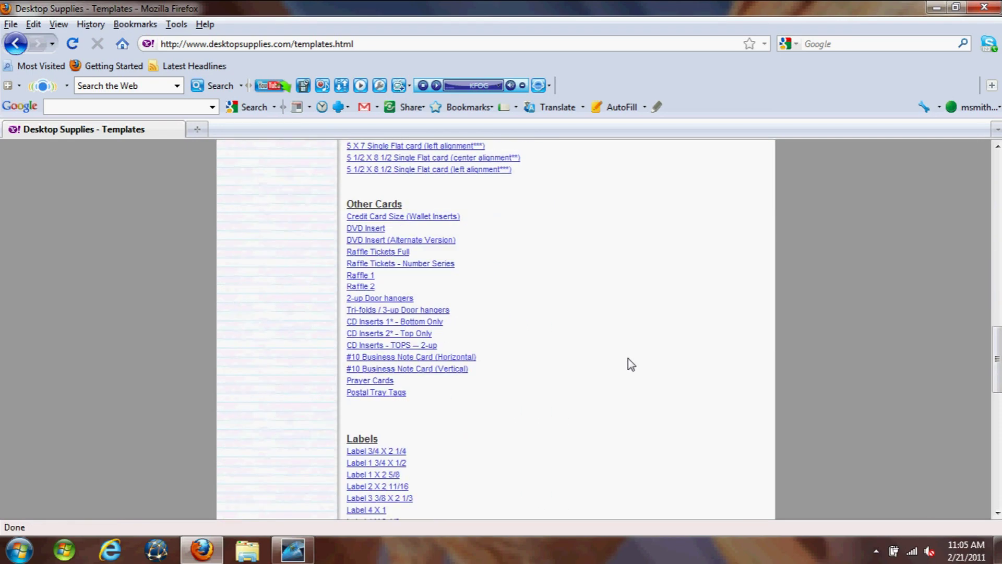
right_click(400, 256)
left_click(454, 314)
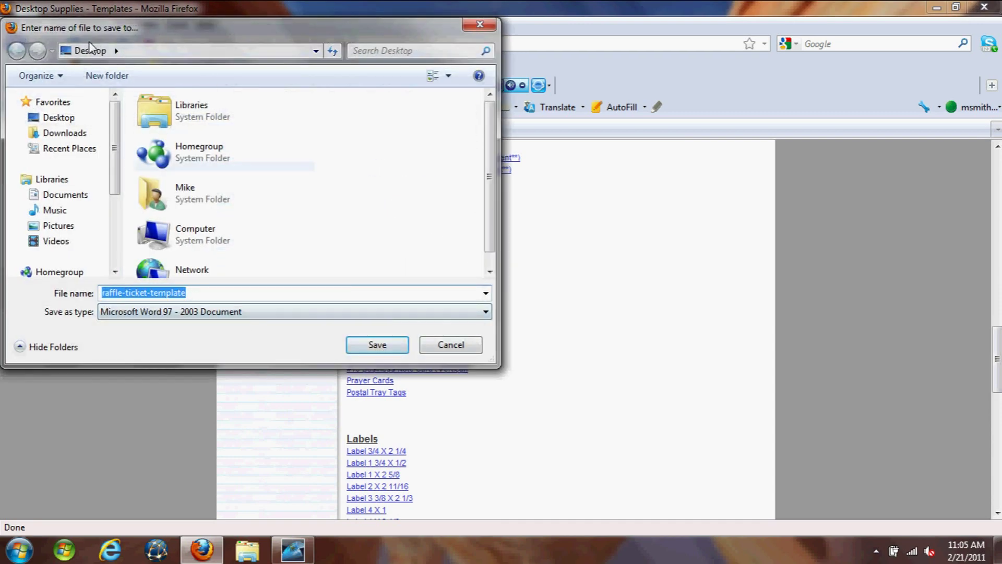
left_click(397, 352)
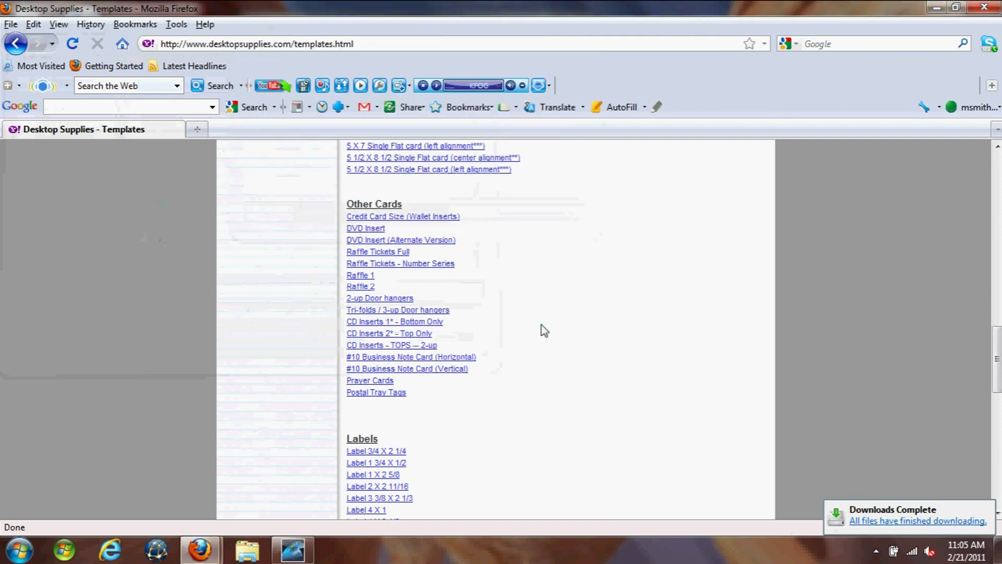
- Save the number-series CSV file to the Desktop and close Firefox
right_click(427, 264)
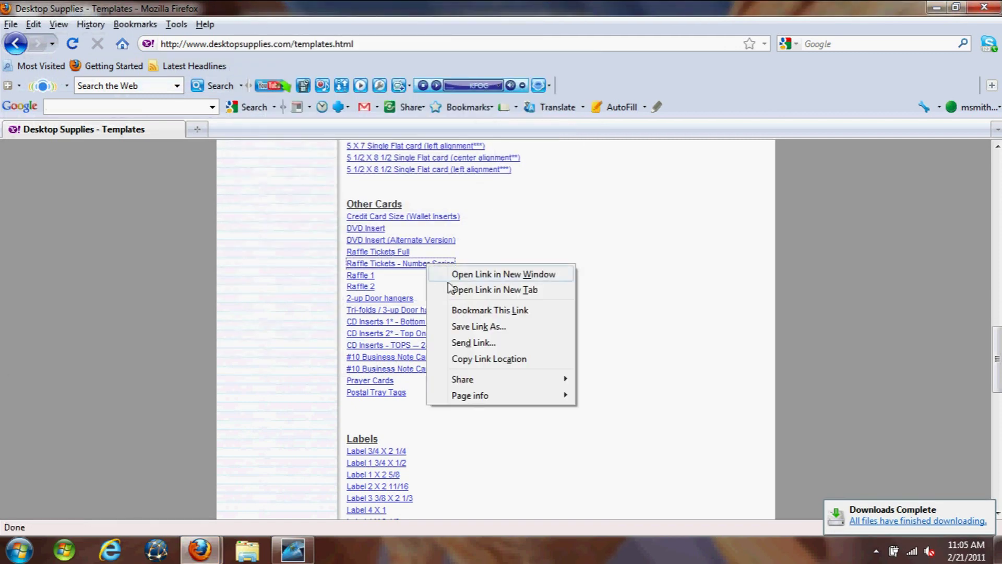
left_click(474, 329)
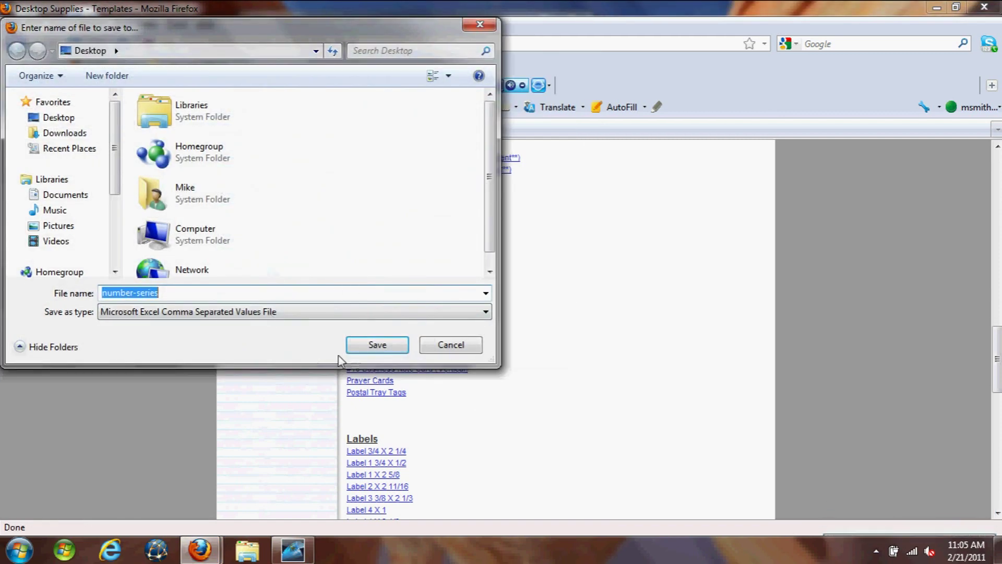
left_click(365, 350)
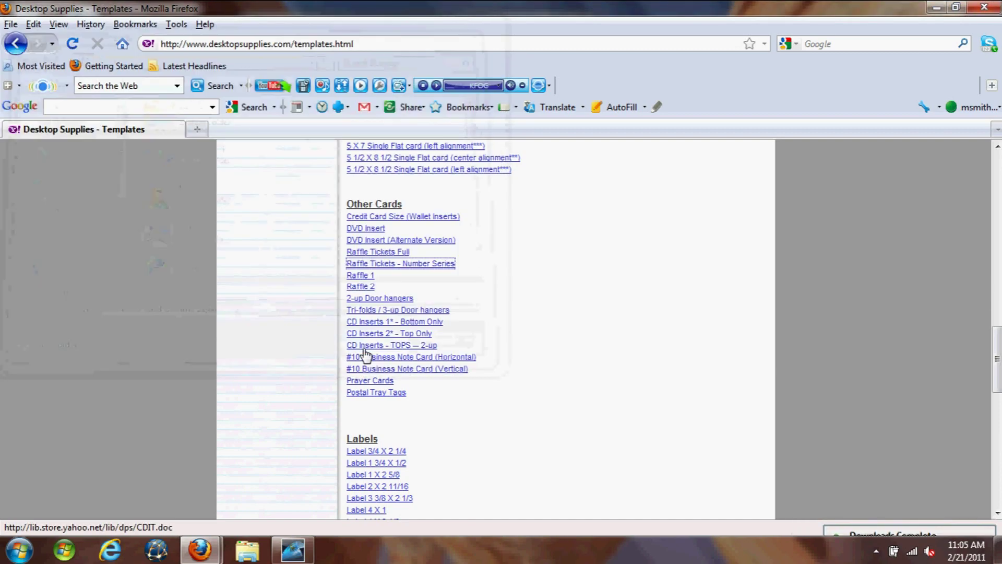
left_click(990, 9)
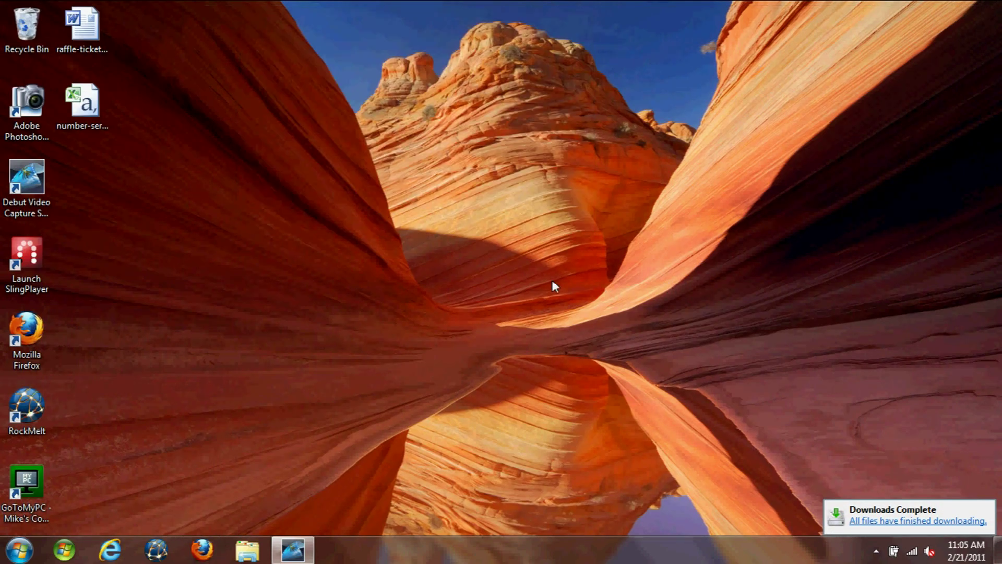
- Open raffle-ticket-template from the desktop in Word Starter
left_click(84, 43)
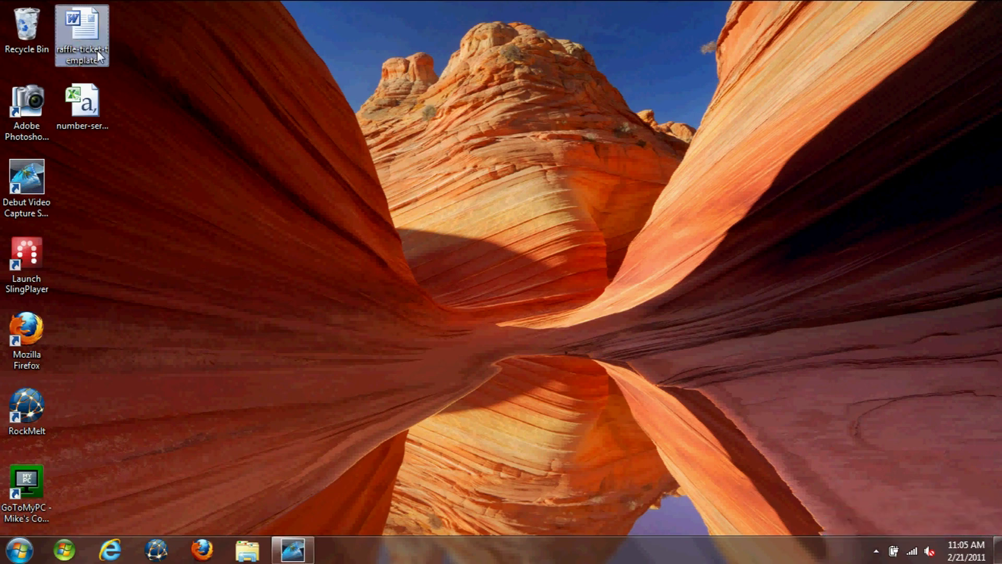
double_click(97, 50)
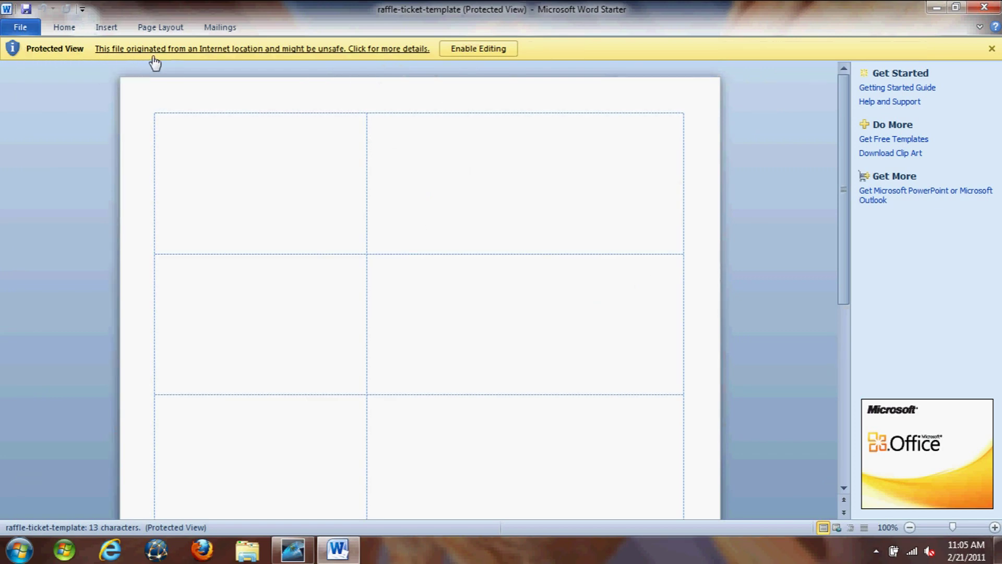
- Enable editing on the Protected View raffle-ticket-template document
left_click(486, 49)
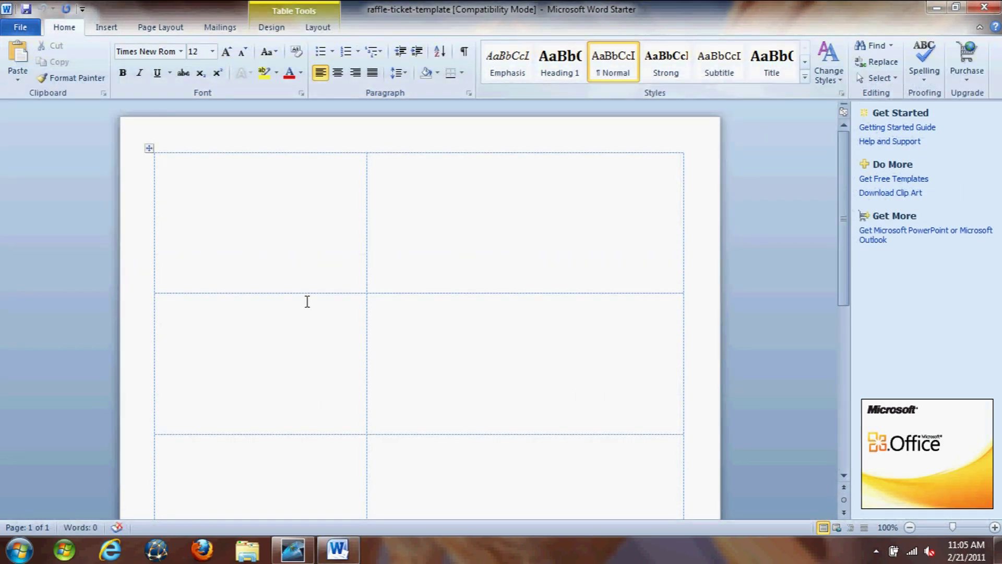
scroll(406, 292, "down", 5)
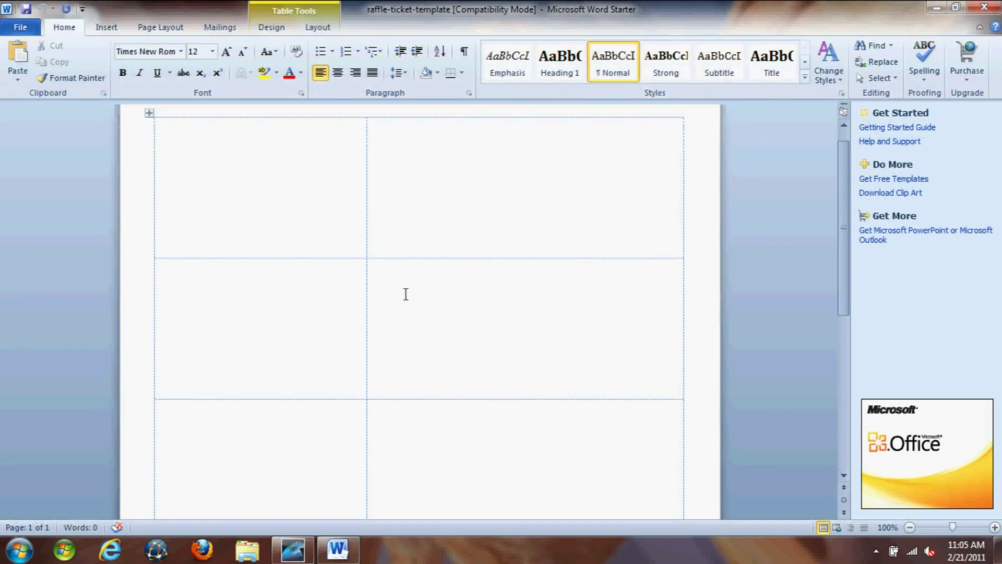
scroll(406, 292, "up", 2)
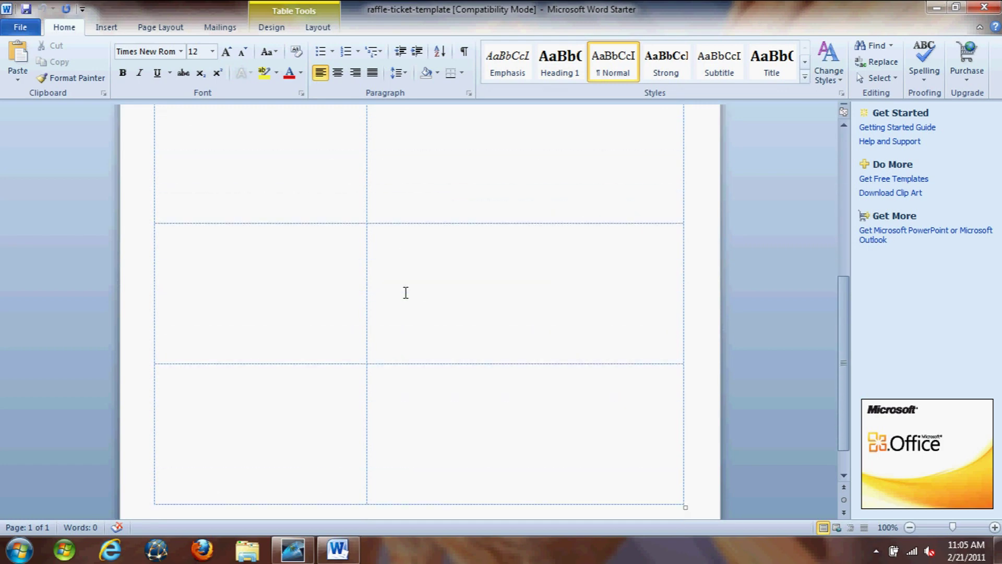
scroll(406, 288, "down", 1)
scroll(406, 287, "up", 2)
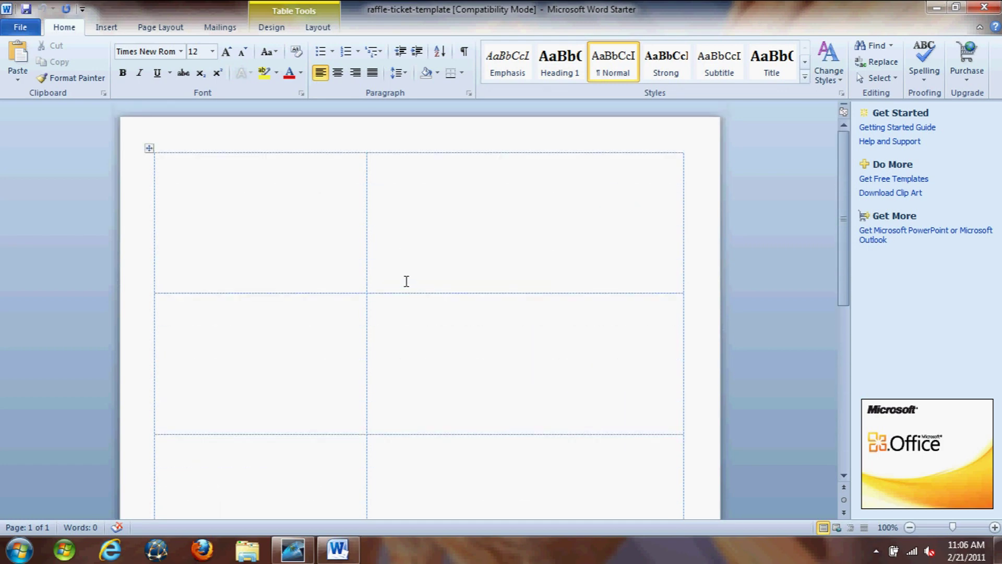
- Toggle the table's View Gridlines off and back on under Table Tools Layout
left_click(319, 31)
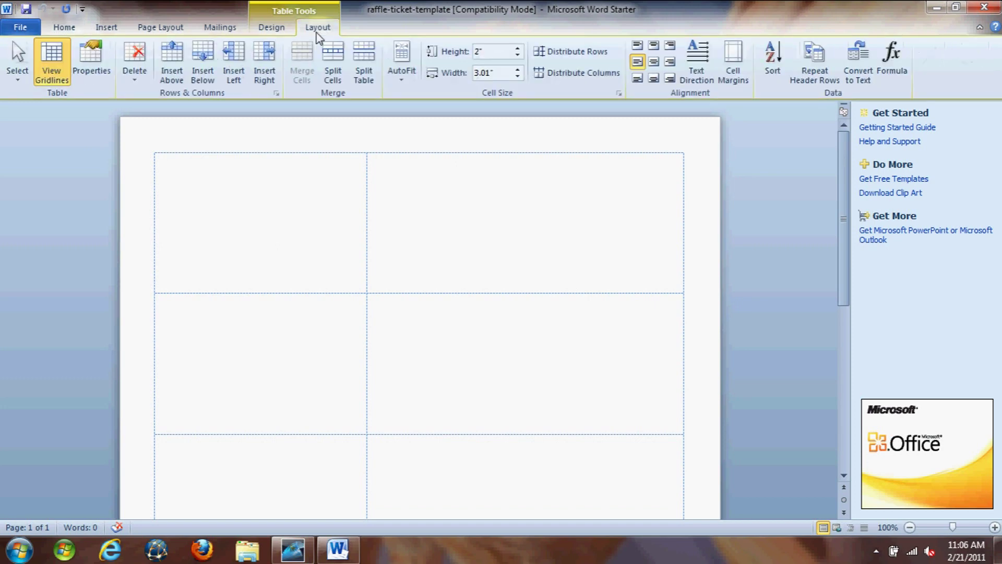
left_click(57, 64)
left_click(57, 63)
left_click(58, 65)
left_click(57, 65)
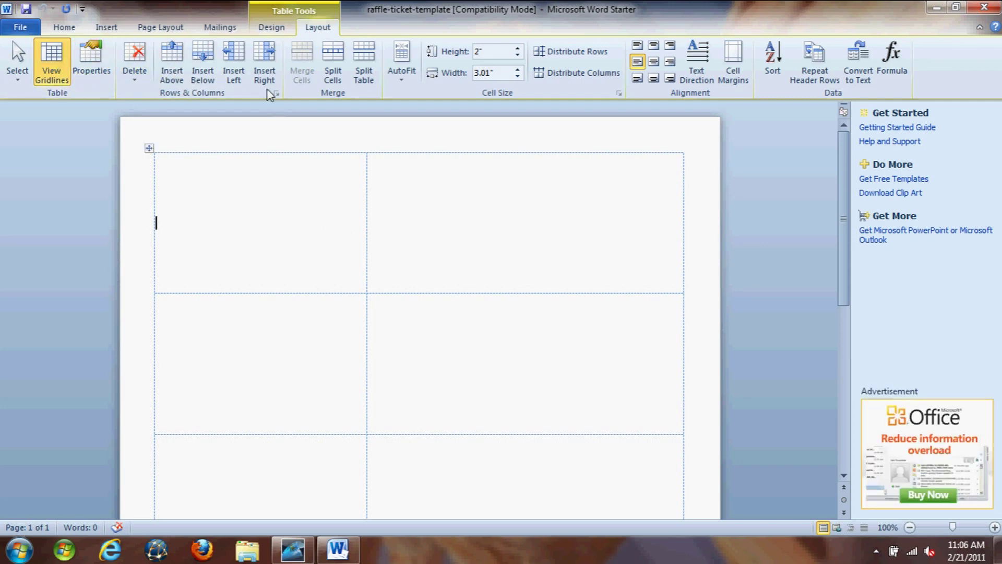
- Start a Letters mail merge and choose Use Existing List for recipients
left_click(220, 28)
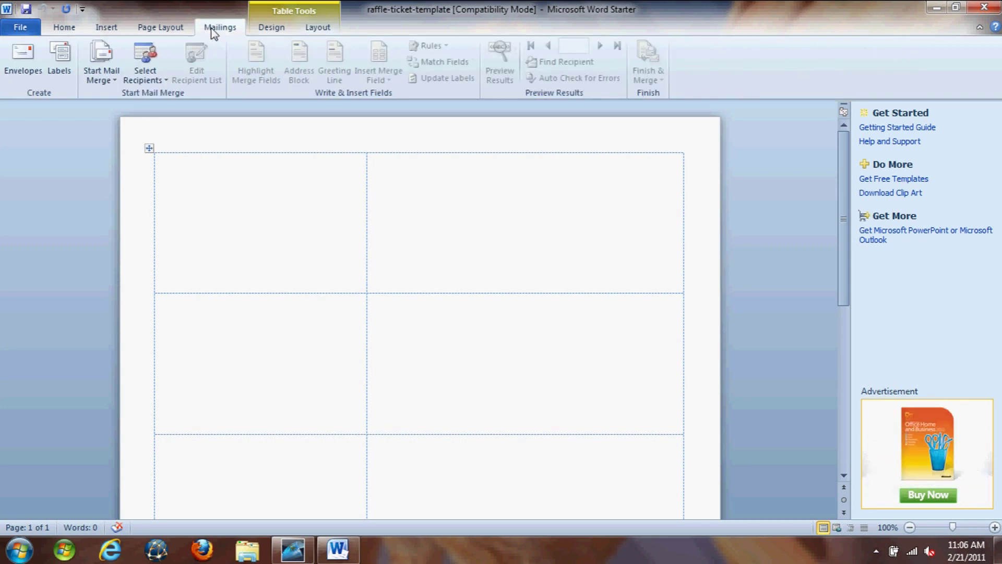
left_click(110, 79)
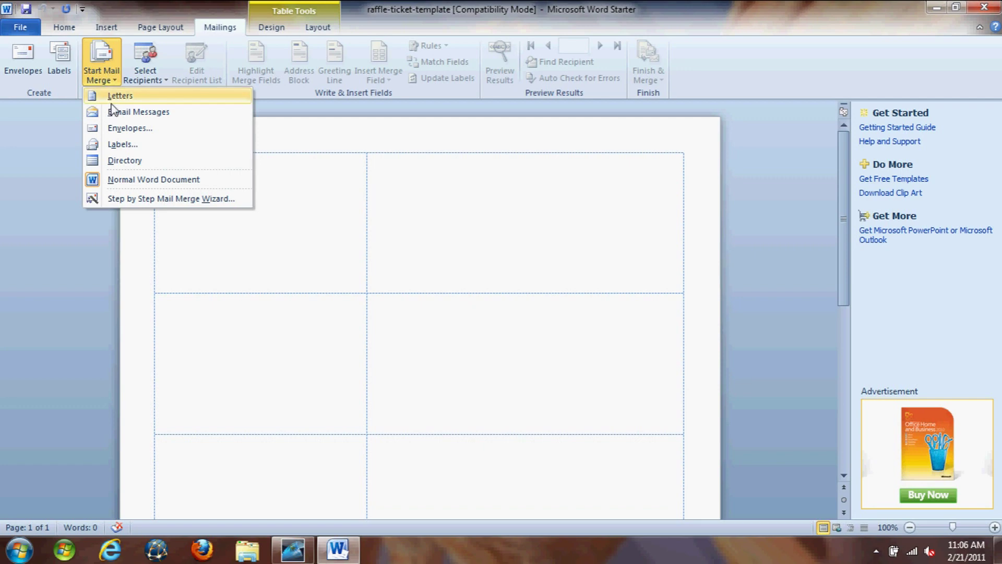
left_click(115, 97)
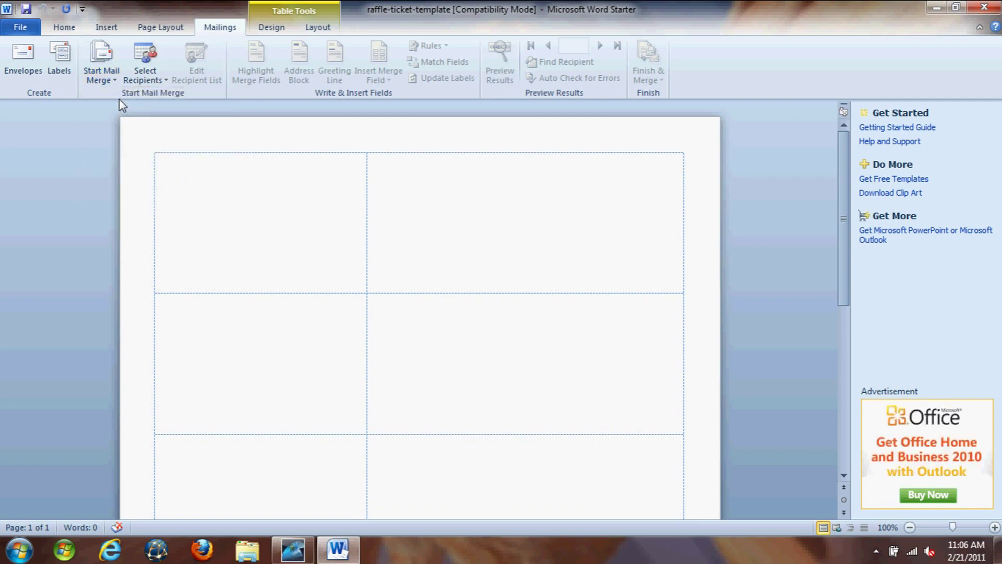
left_click(154, 83)
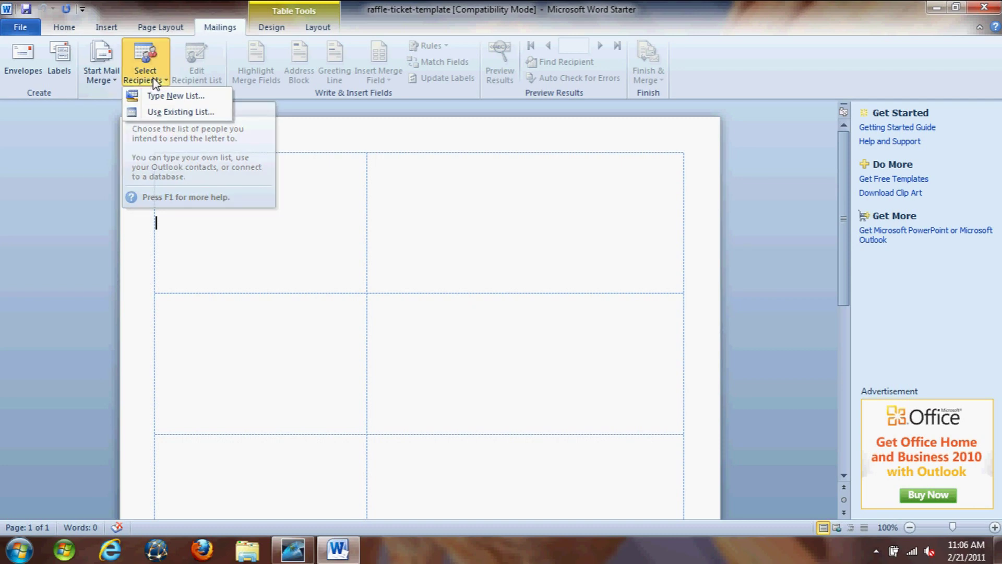
left_click(158, 112)
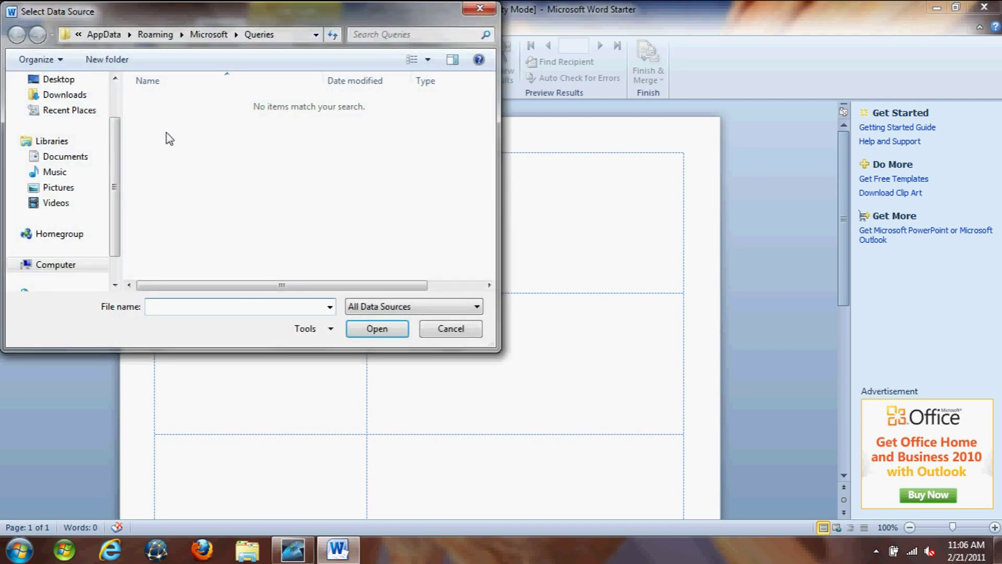
- Pick number-series on the Desktop as the data source and accept the header delimiters
scroll(116, 153, "up", 1)
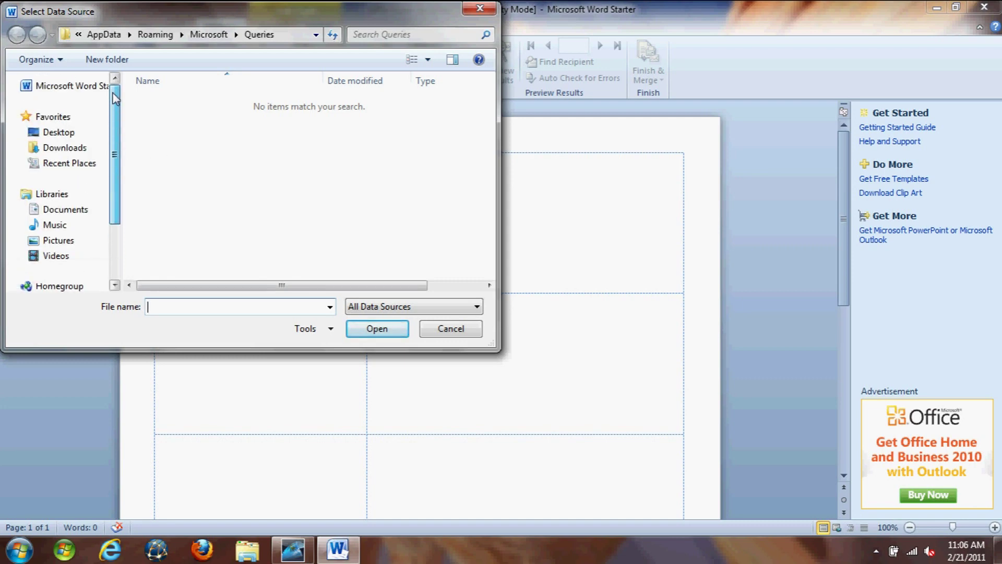
left_click(69, 137)
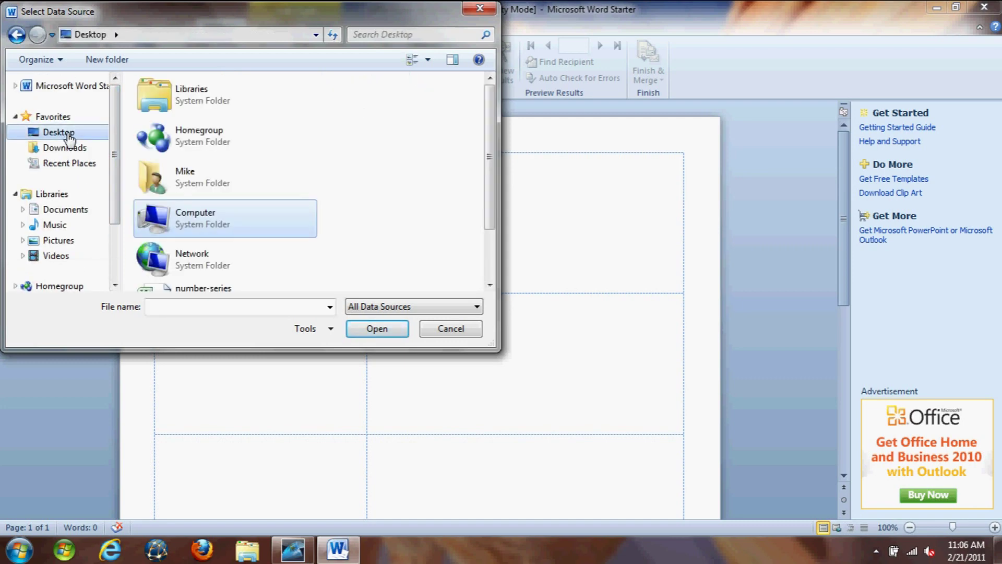
left_click_drag(490, 138, 497, 204)
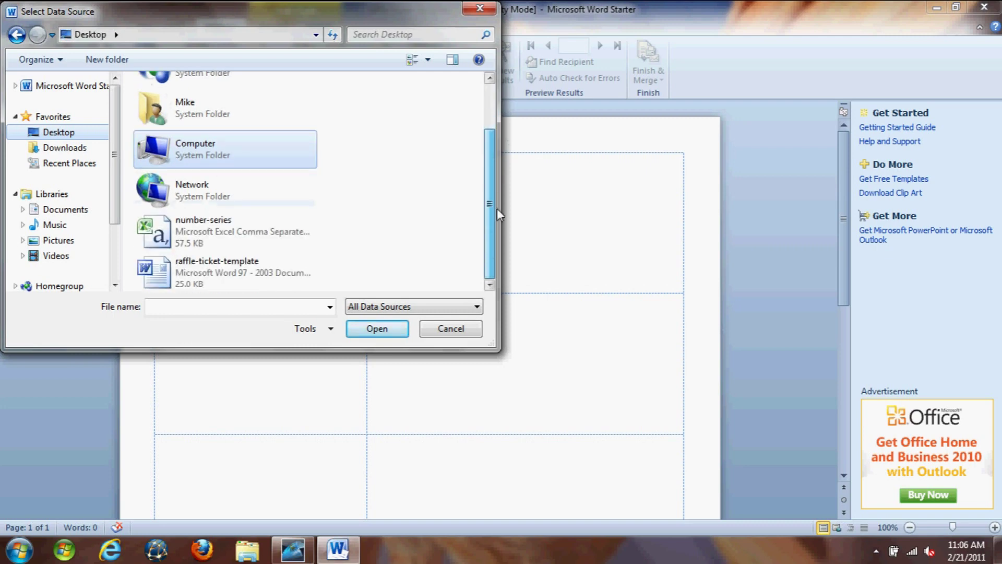
left_click(226, 233)
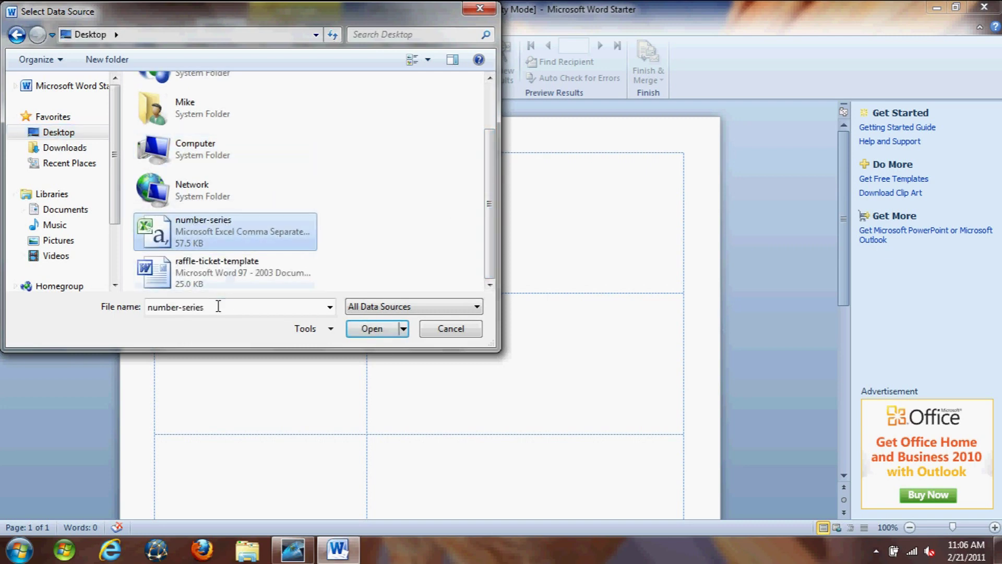
left_click(372, 329)
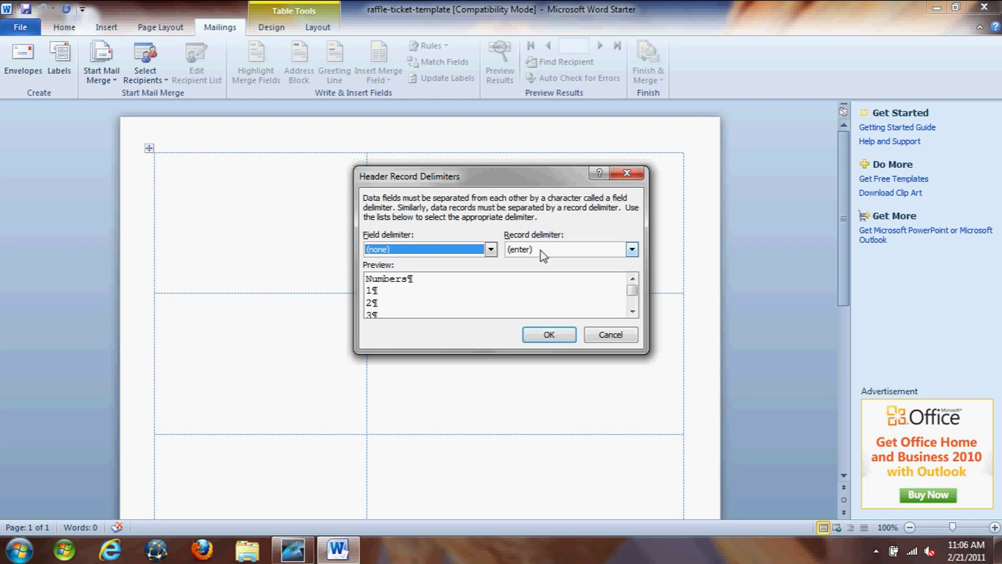
left_click(549, 336)
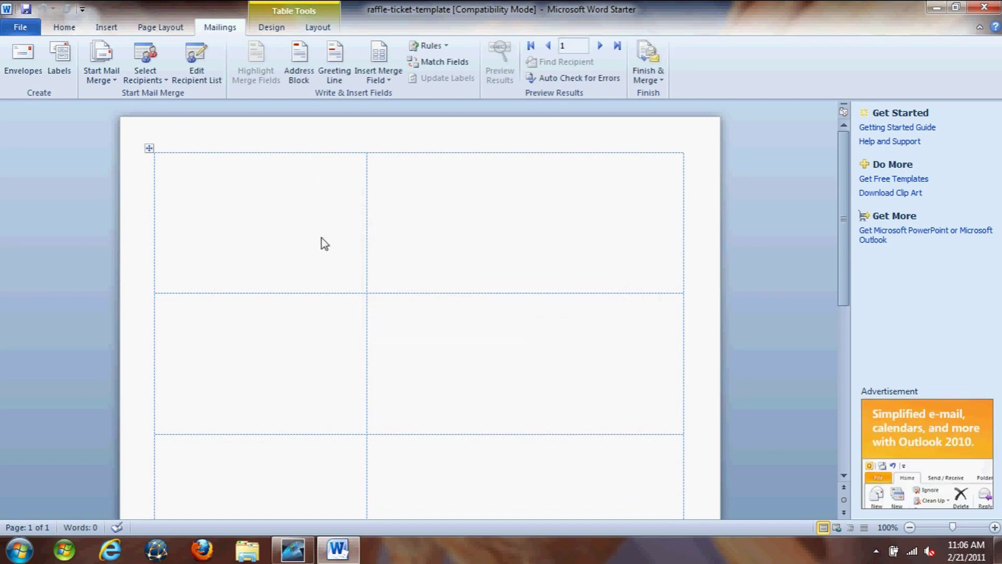
- Type 'DesktopSupplies.com' and 'Ticket No' on two lines in the first ticket cell
type("Desk")
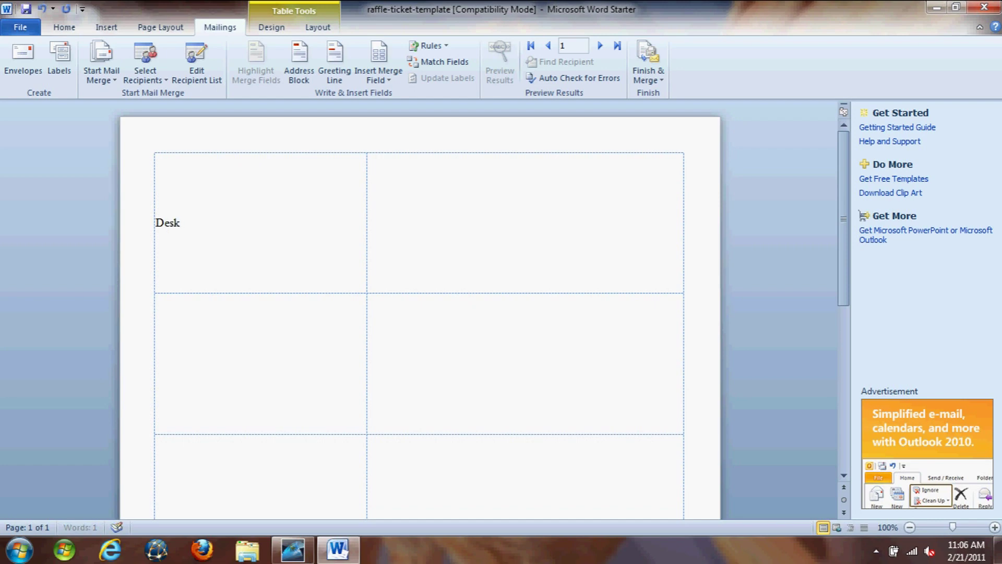
type("topSupplies.")
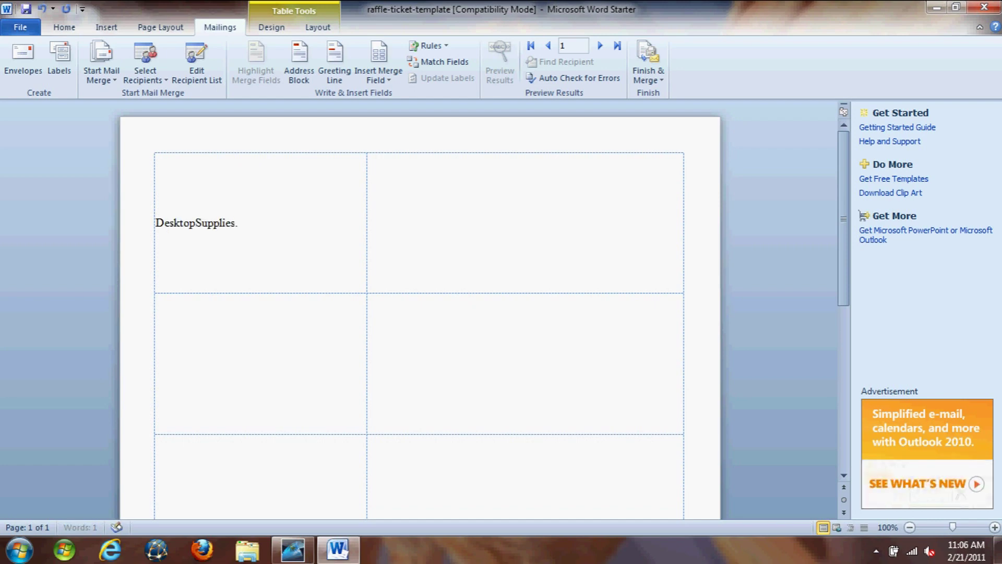
type("com")
key("Return")
key("Return")
type("Tick")
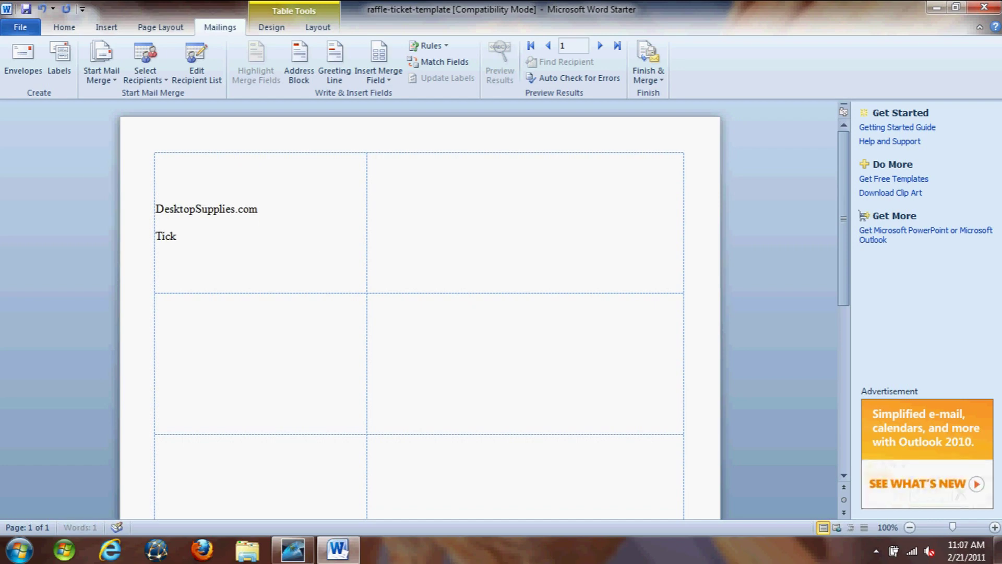
type("et No.")
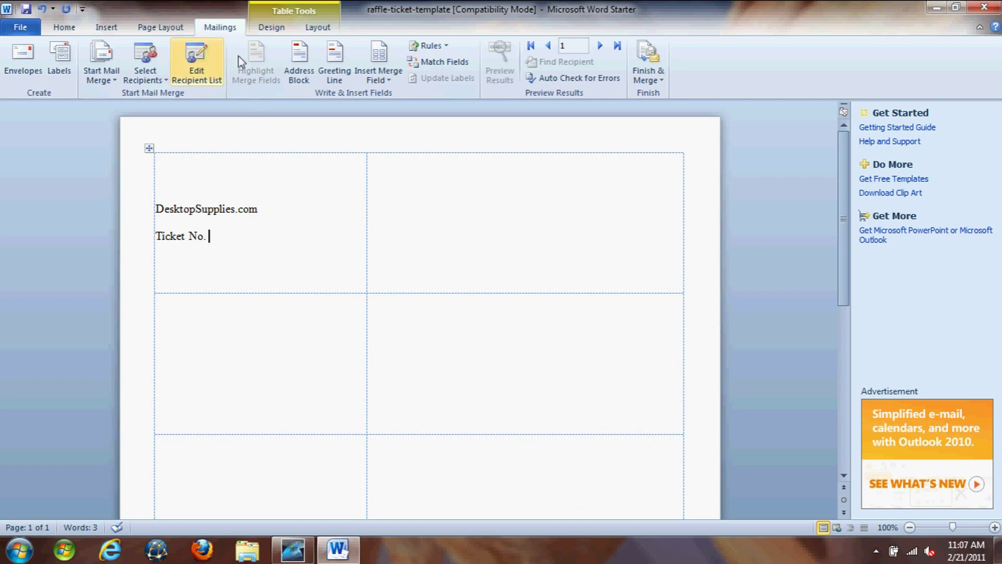
left_click(386, 82)
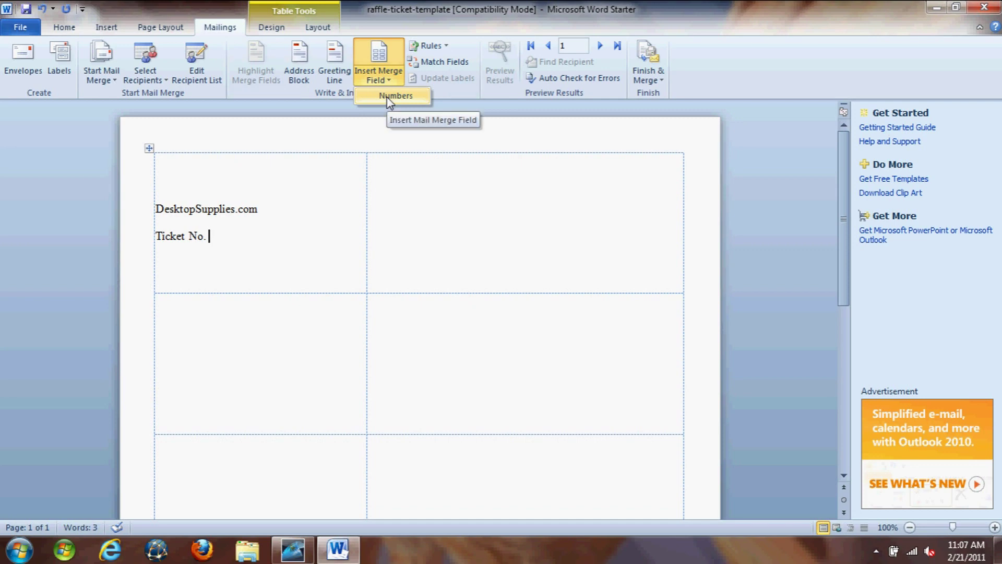
- Insert the Numbers merge field after Ticket No and copy the ticket text into the second cell
left_click(388, 98)
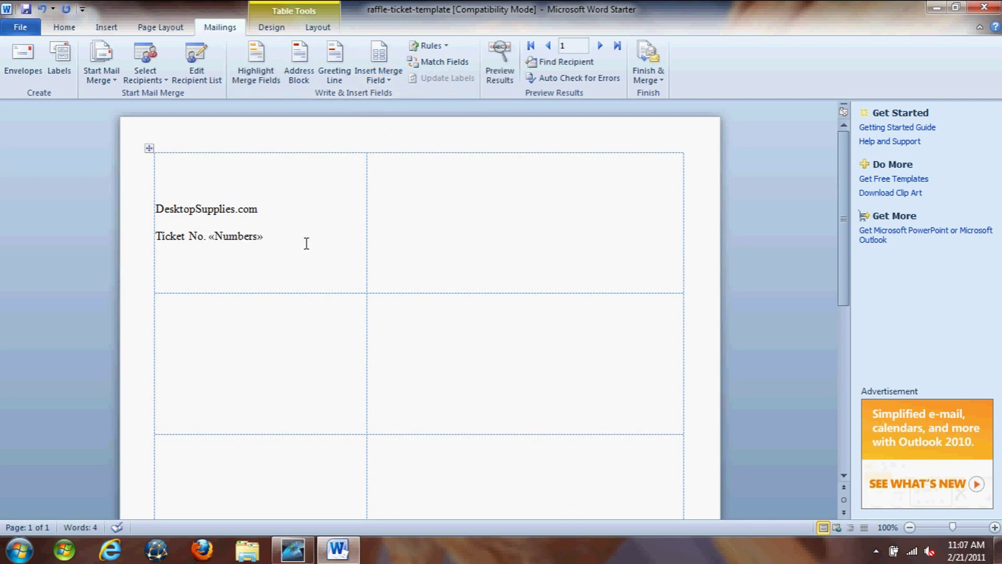
left_click_drag(307, 243, 159, 209)
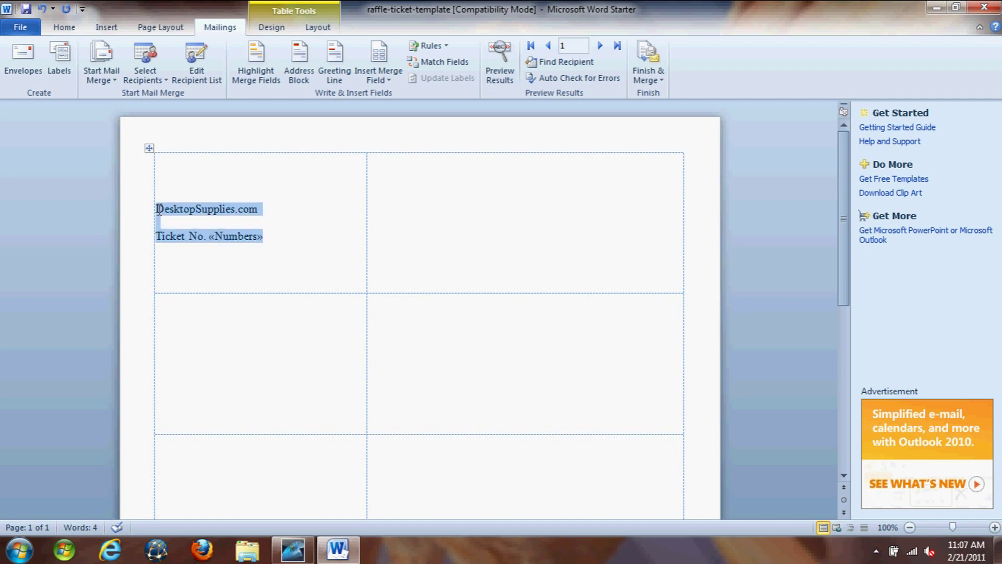
key("ctrl+c")
left_click(475, 230)
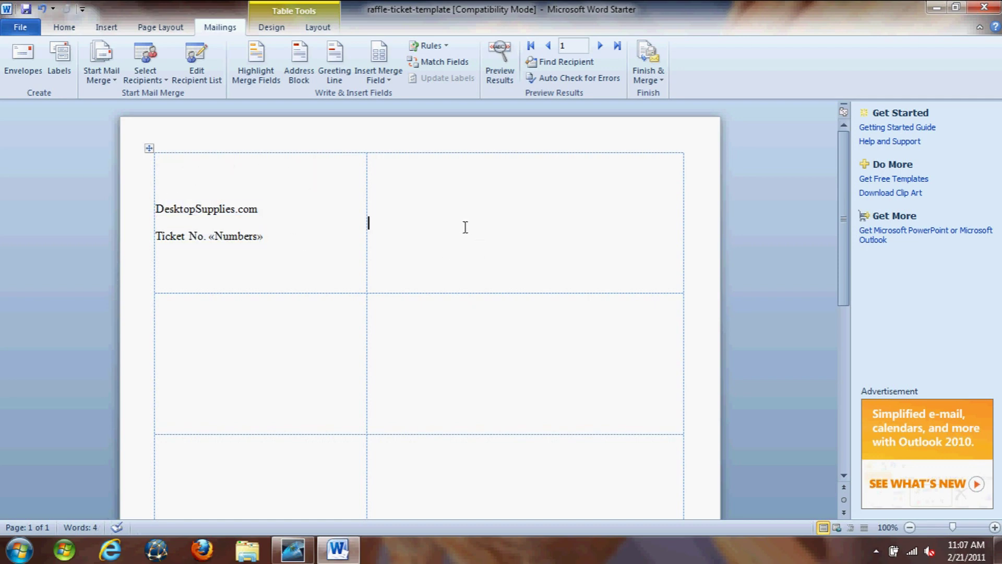
key("ctrl+v")
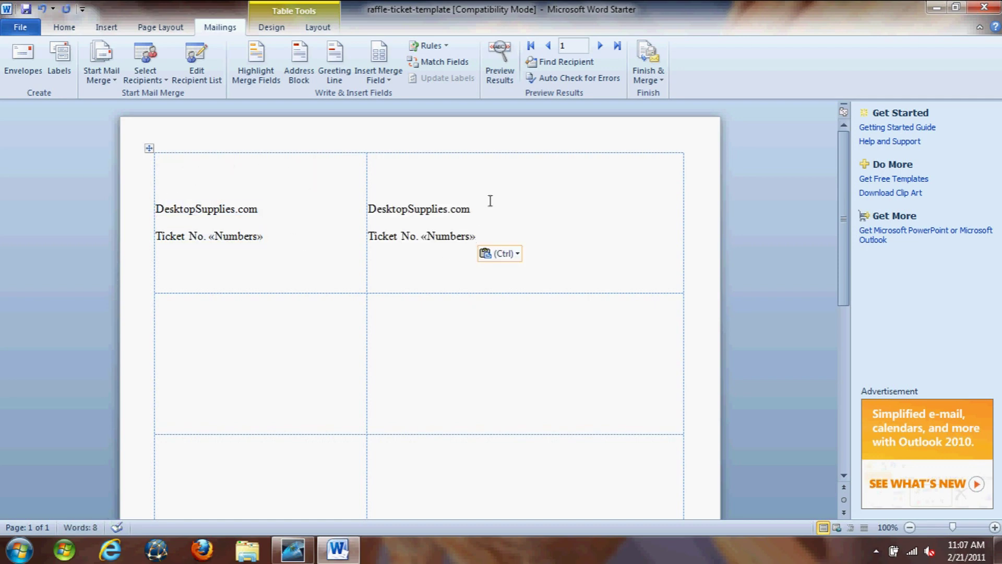
- Preview the numbered tickets, then return to field codes and select the first ticket's text
left_click(500, 66)
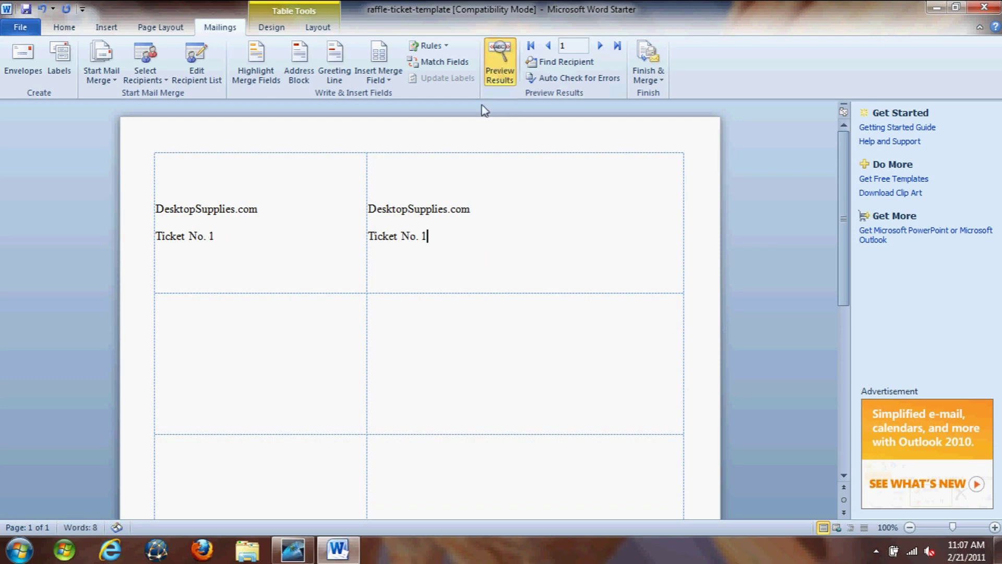
left_click(500, 68)
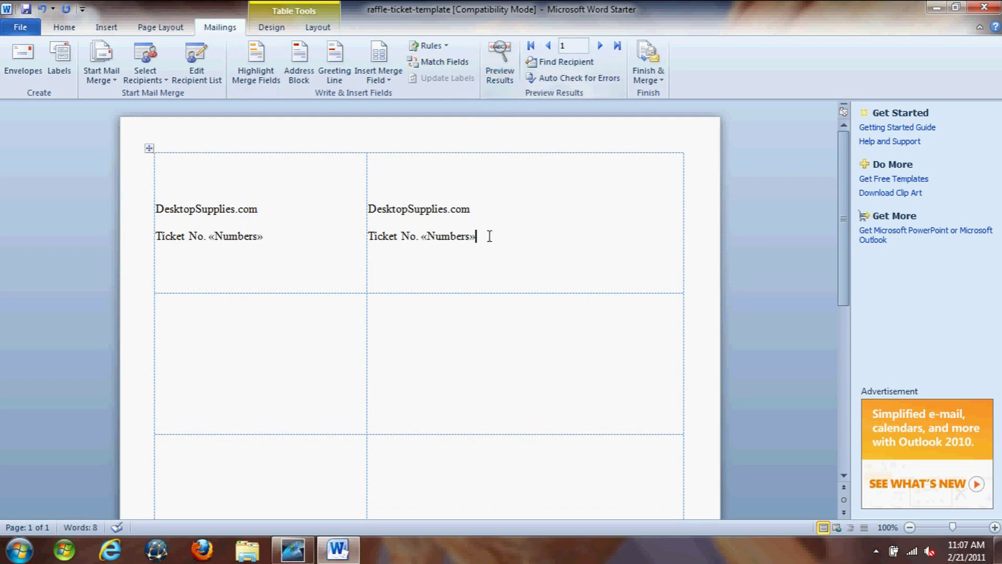
left_click_drag(489, 236, 168, 203)
left_click(311, 212)
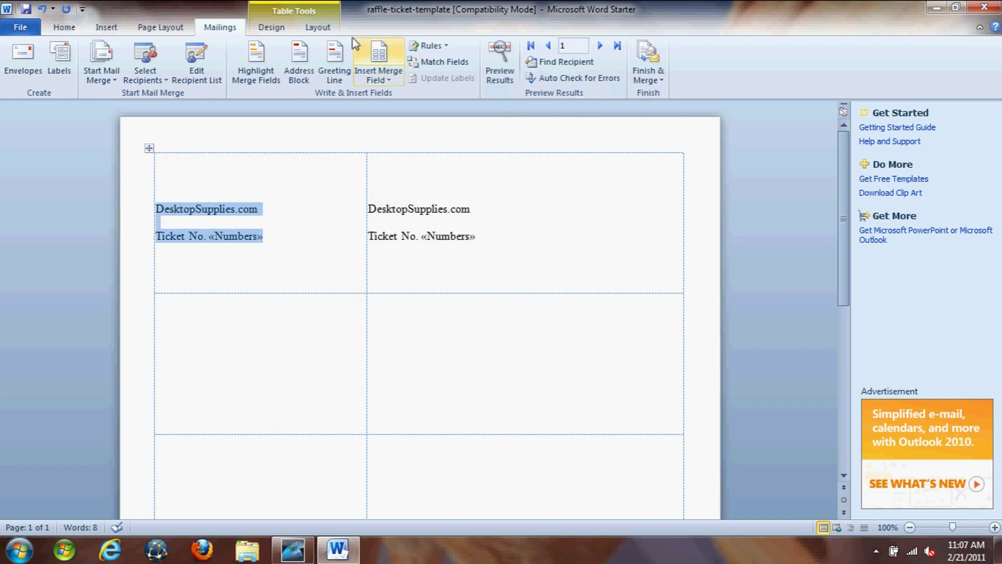
left_click(319, 27)
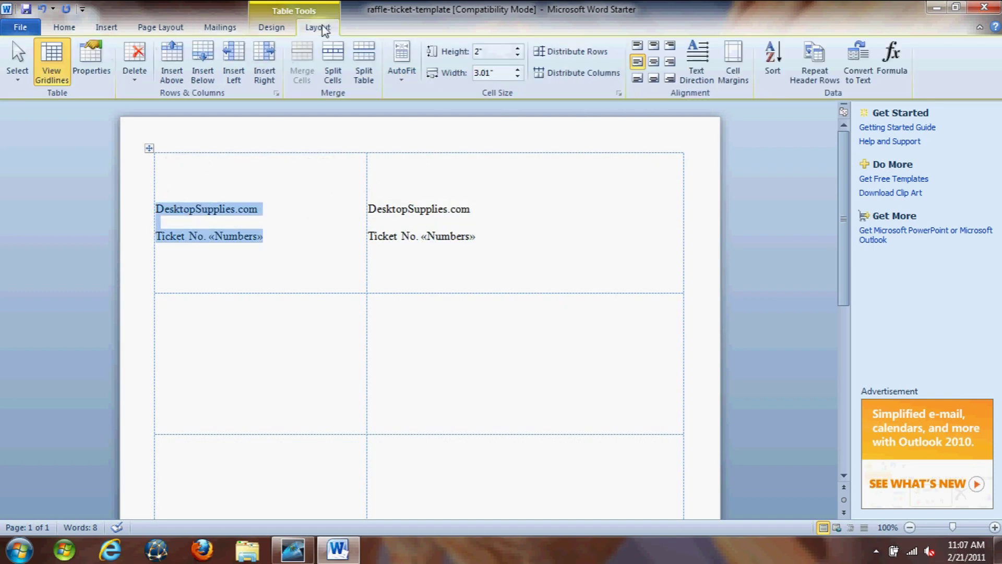
- Make the first ticket's text vertical and align it to the cell's left edge
left_click(700, 78)
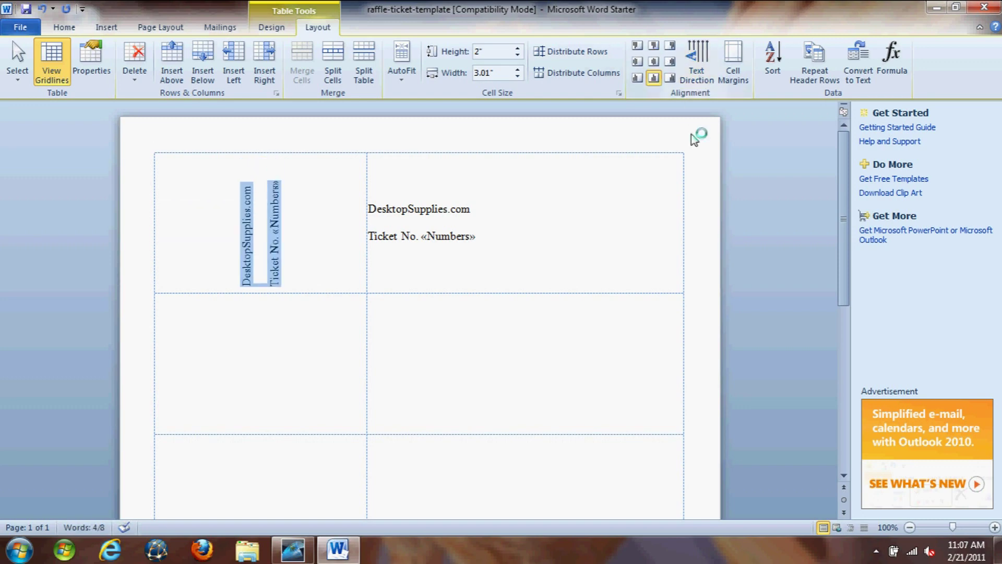
left_click(637, 62)
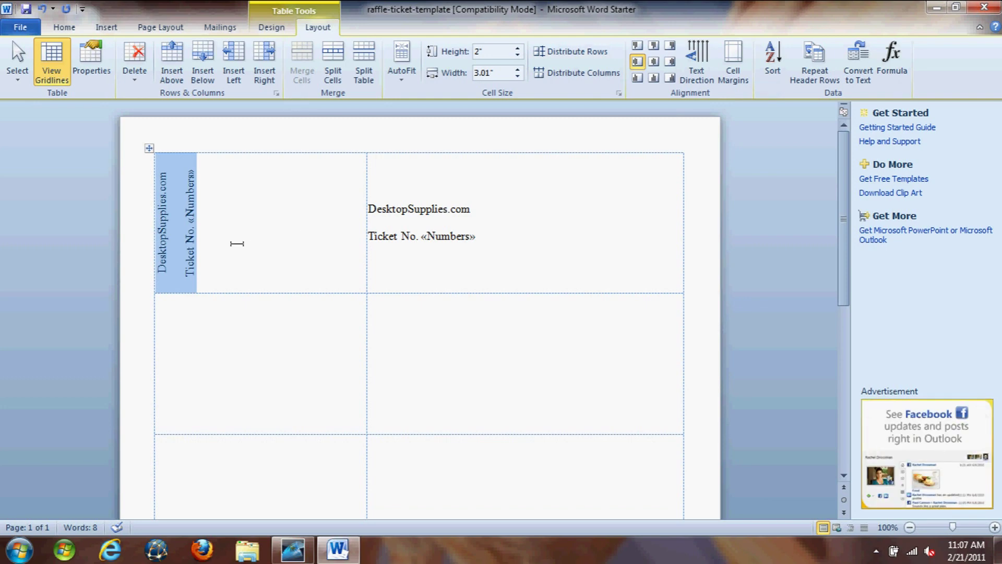
left_click(235, 242)
- Paste the top-row tickets into the empty second table row
left_click_drag(497, 238, 183, 211)
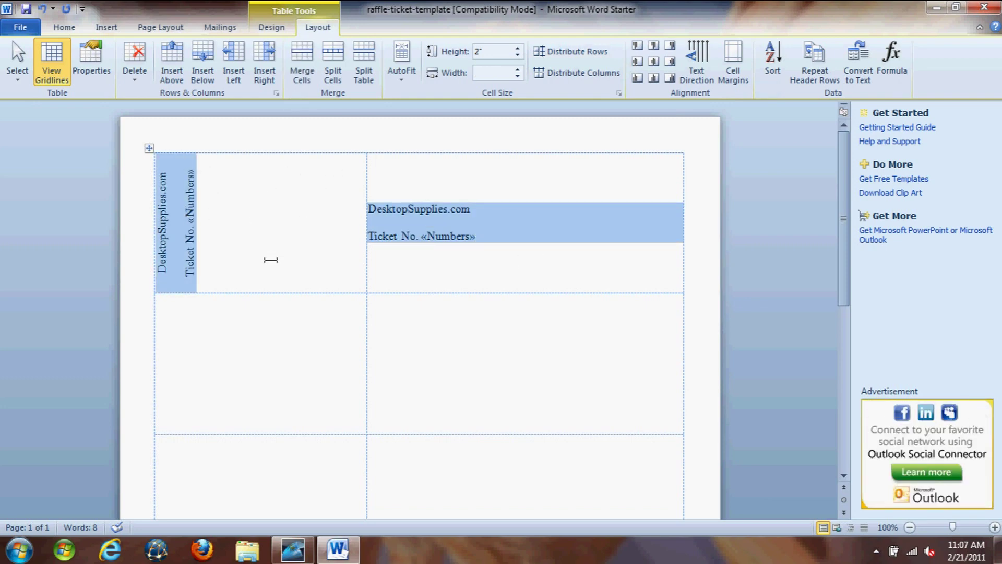
left_click(252, 358)
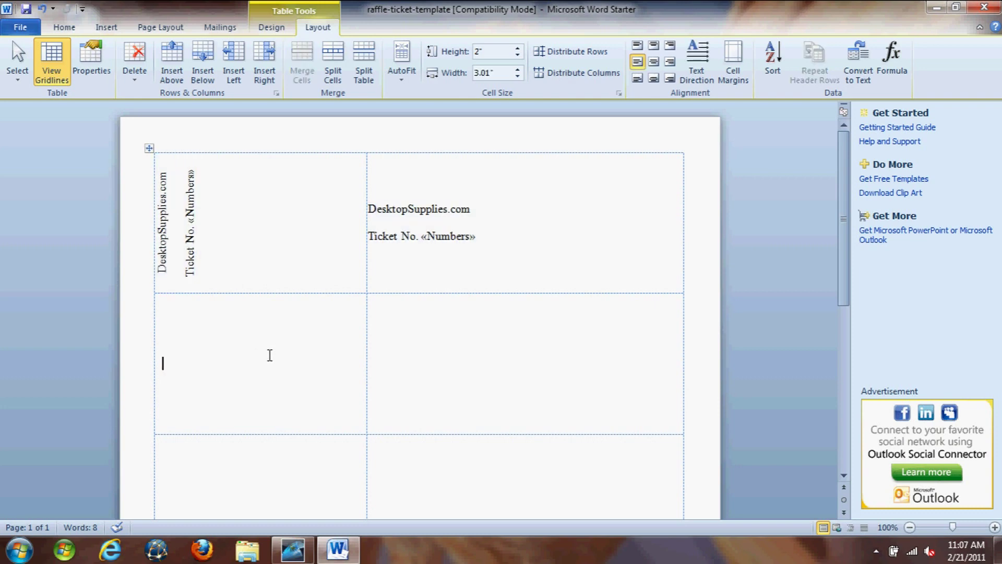
key("ctrl+v")
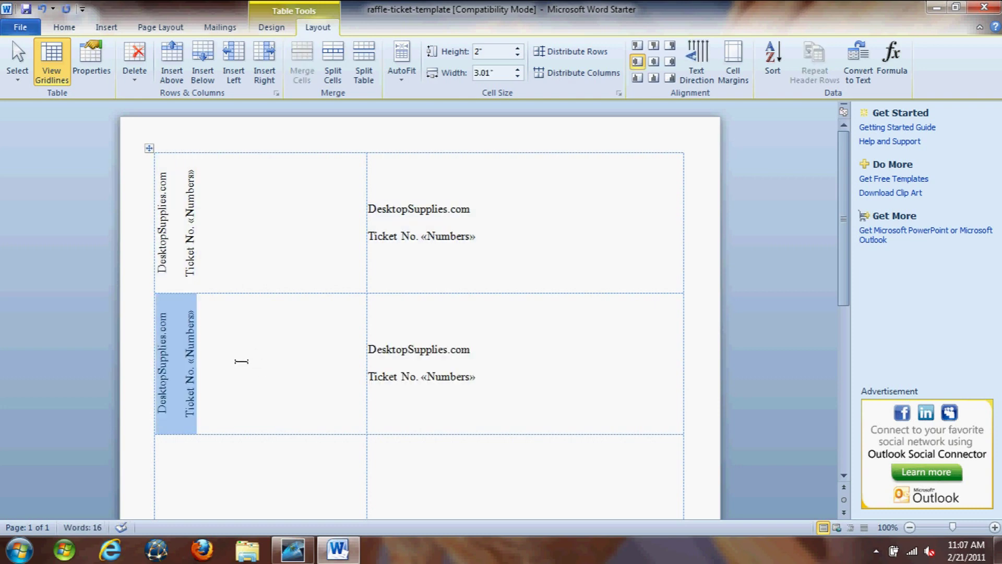
left_click(245, 360)
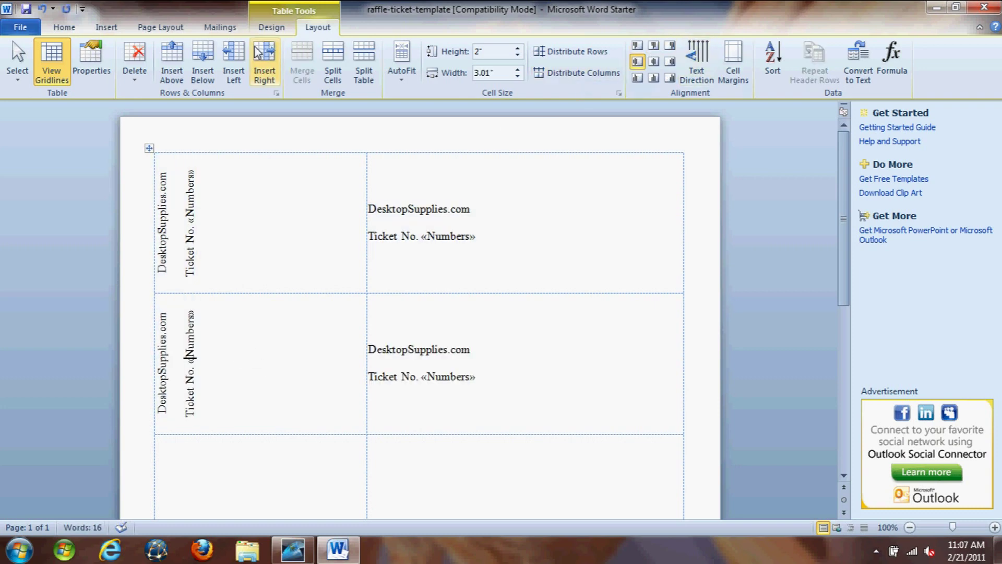
left_click(225, 32)
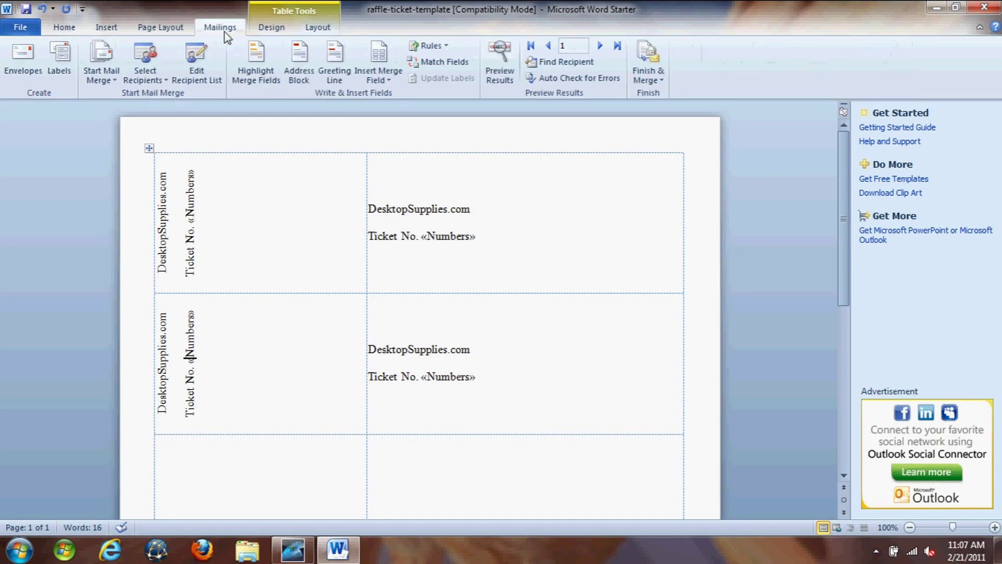
- Insert a Next Record rule before «Numbers» in the second-row ticket and verify it in preview
left_click(501, 66)
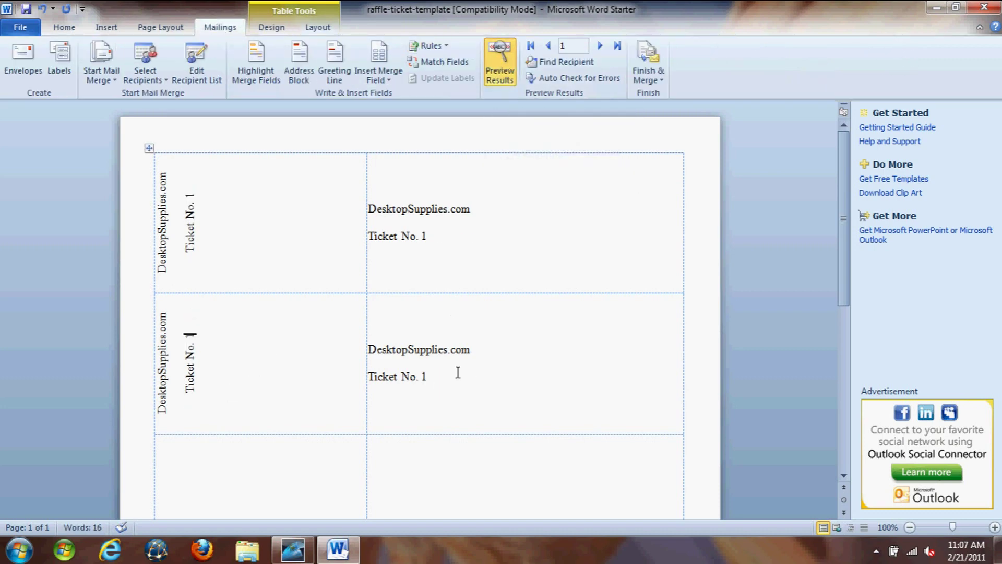
left_click(498, 62)
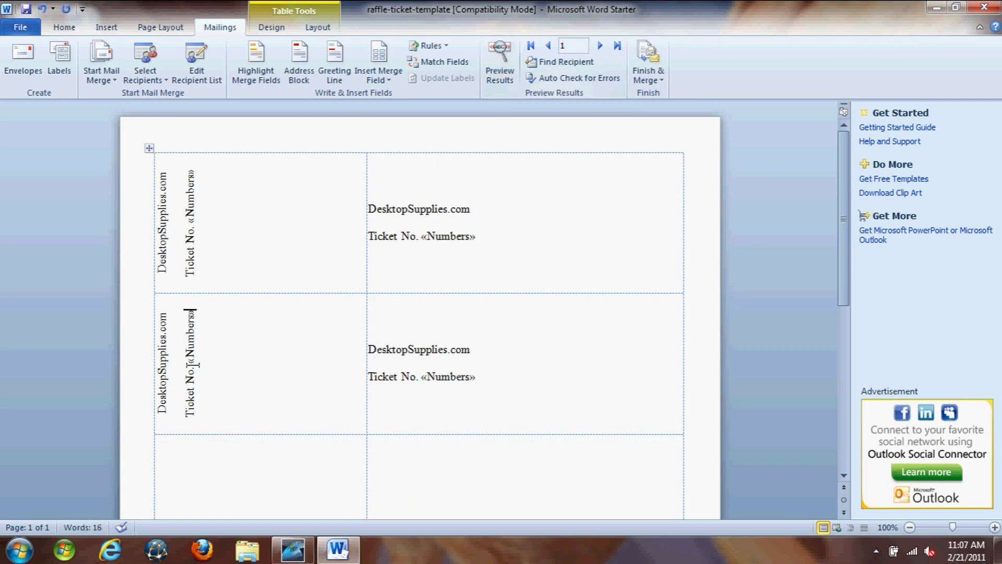
left_click(441, 45)
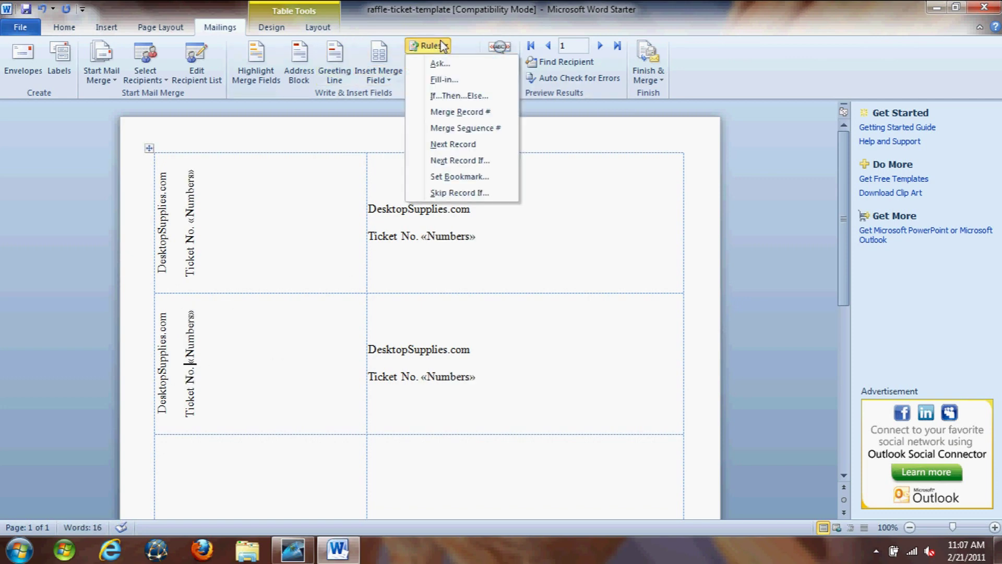
left_click(452, 144)
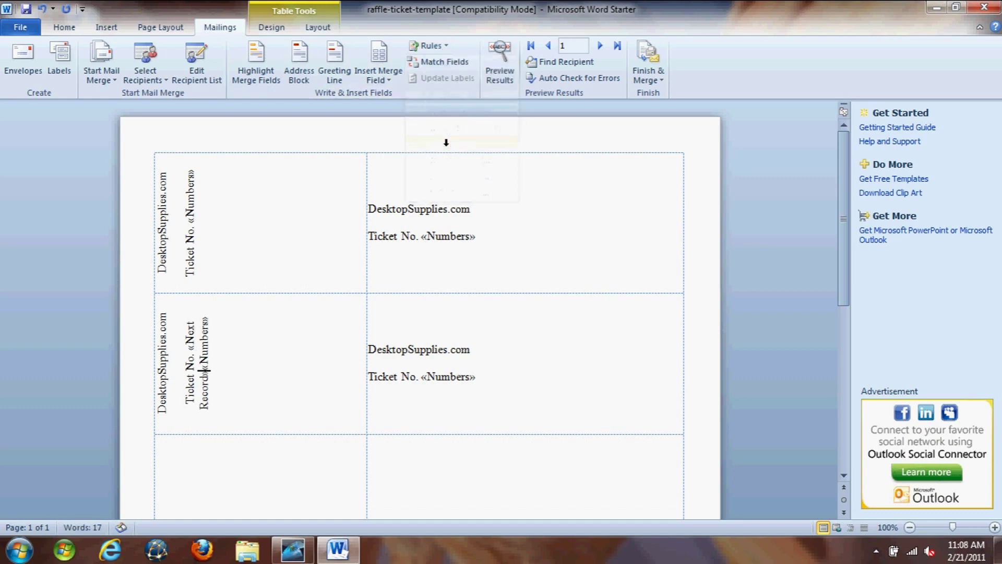
left_click(503, 76)
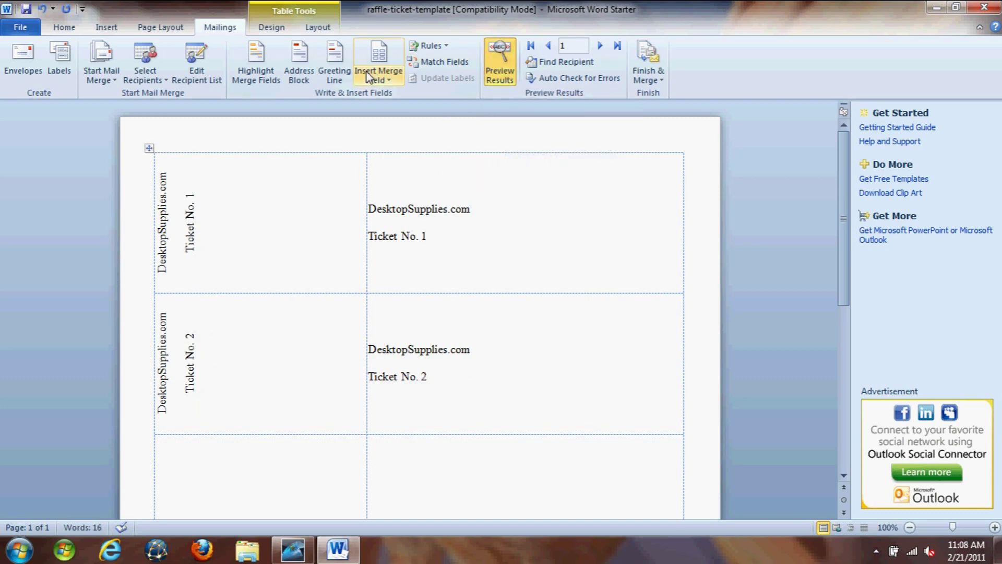
left_click(502, 73)
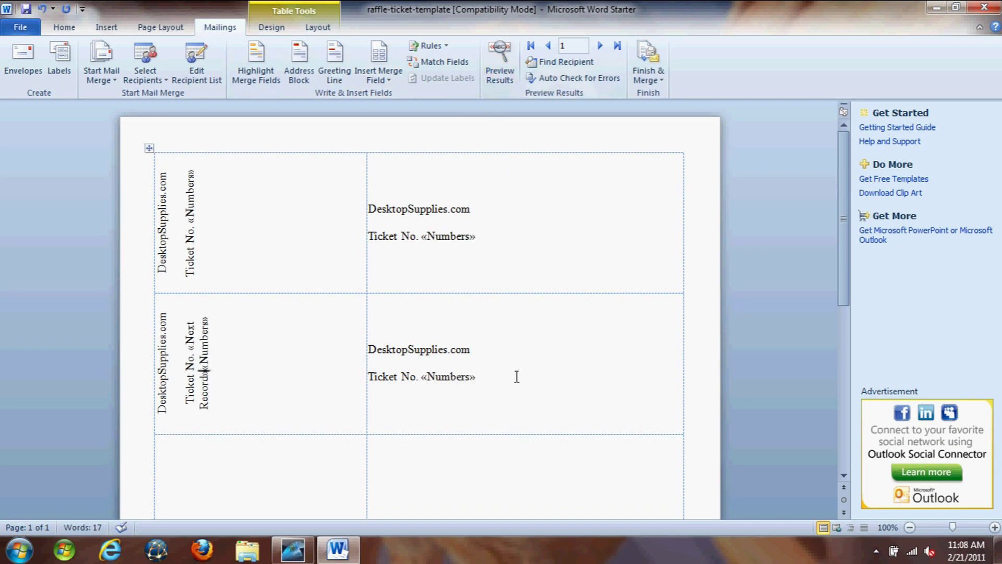
- Copy the second ticket row with «Next Record»«Numbers» into each empty lower row
left_click_drag(517, 373, 203, 360)
key("ctrl+c")
key("ctrl+z")
scroll(261, 347, "down", 2)
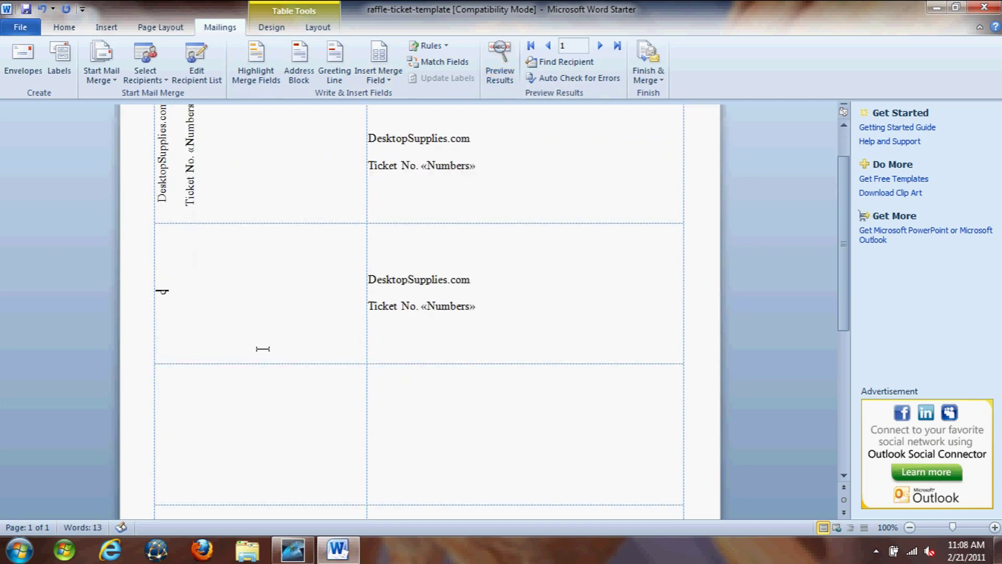
key("ctrl+y")
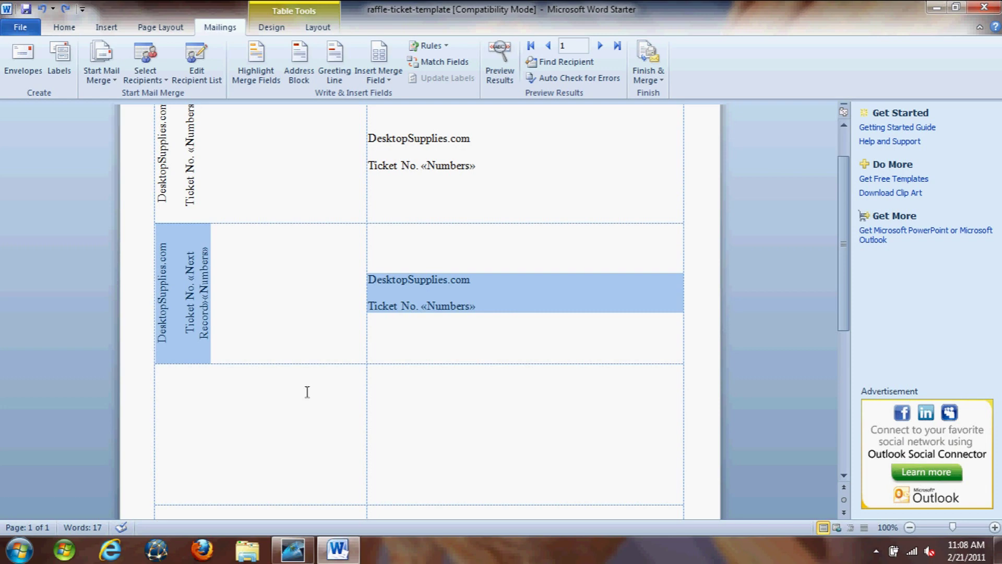
left_click(240, 416)
type("DesktopSupplies.com  Ticket No. «Next Record»«Numbers»")
scroll(270, 432, "down", 4)
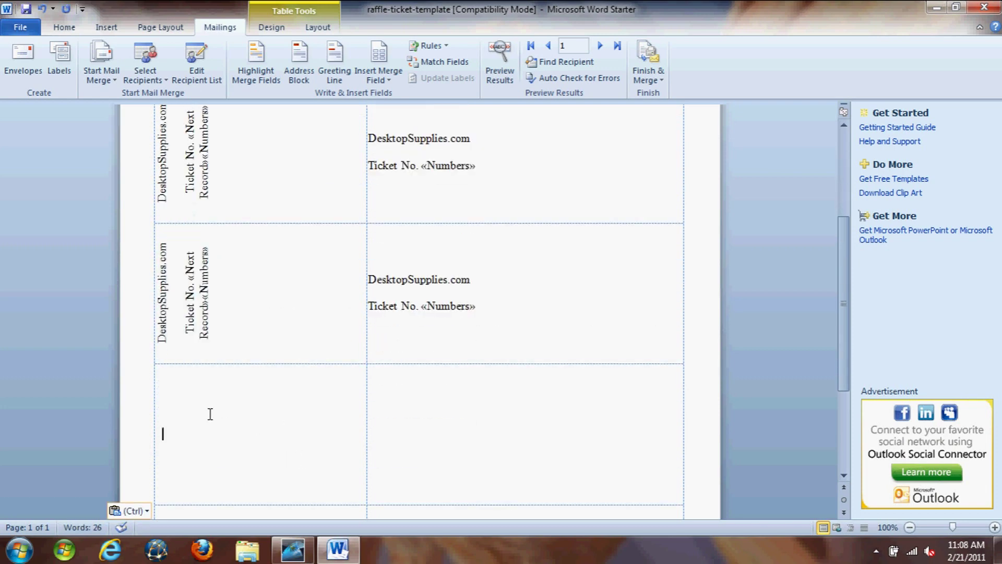
key("ctrl+v")
scroll(220, 413, "down", 4)
left_click(209, 416)
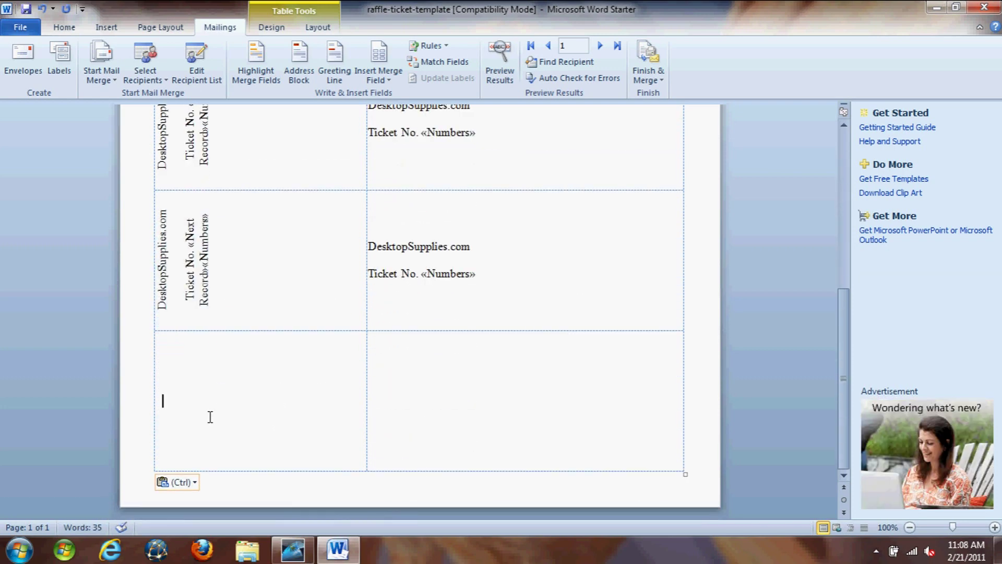
key("ctrl+v")
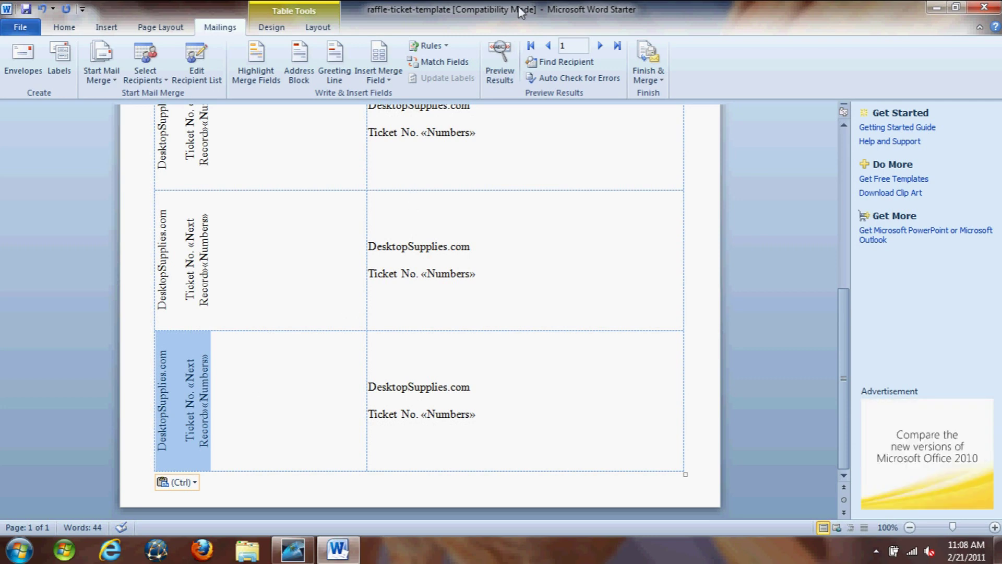
- Preview the results to confirm the tickets number sequentially, then turn the preview off
left_click(499, 66)
scroll(427, 307, "up", 3)
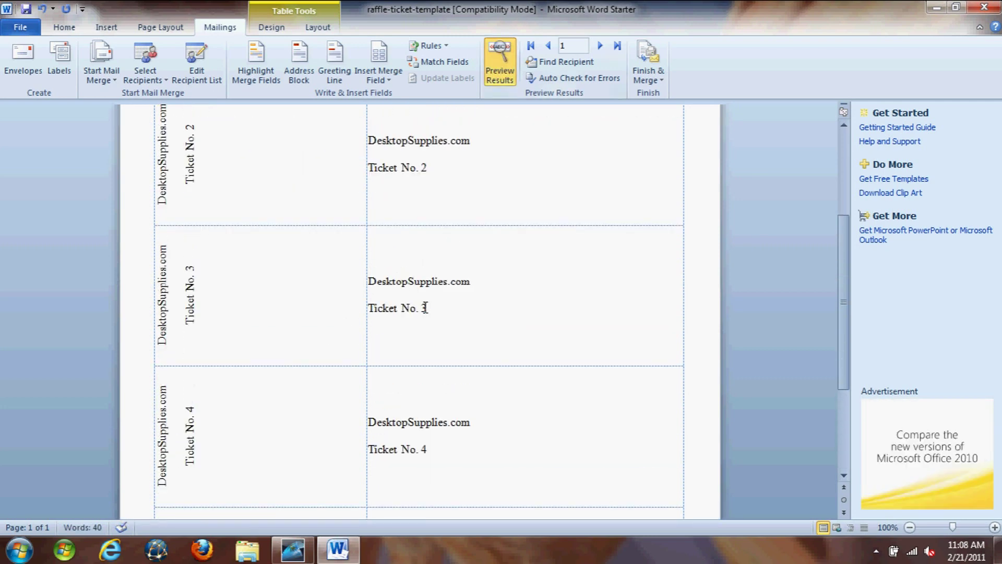
scroll(426, 306, "down", 3)
scroll(462, 310, "up", 4)
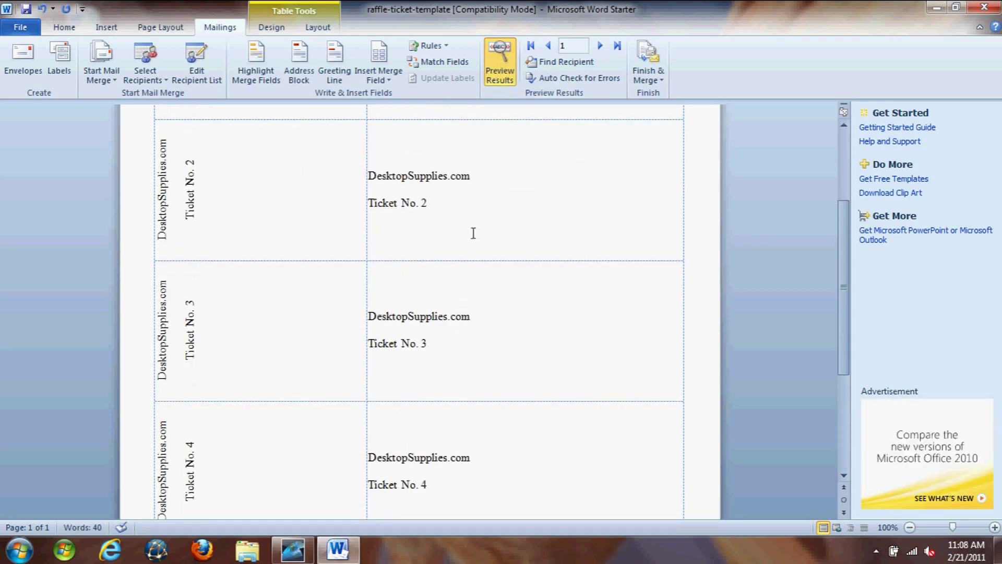
left_click(494, 71)
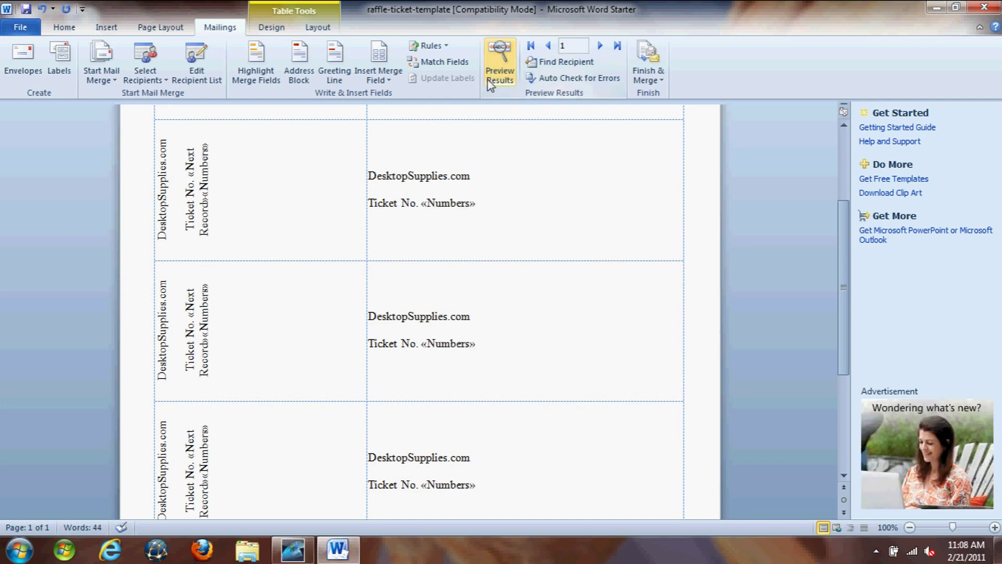
- Finish the merge to individual documents for records 1 to 100, creating Letters1
left_click(647, 72)
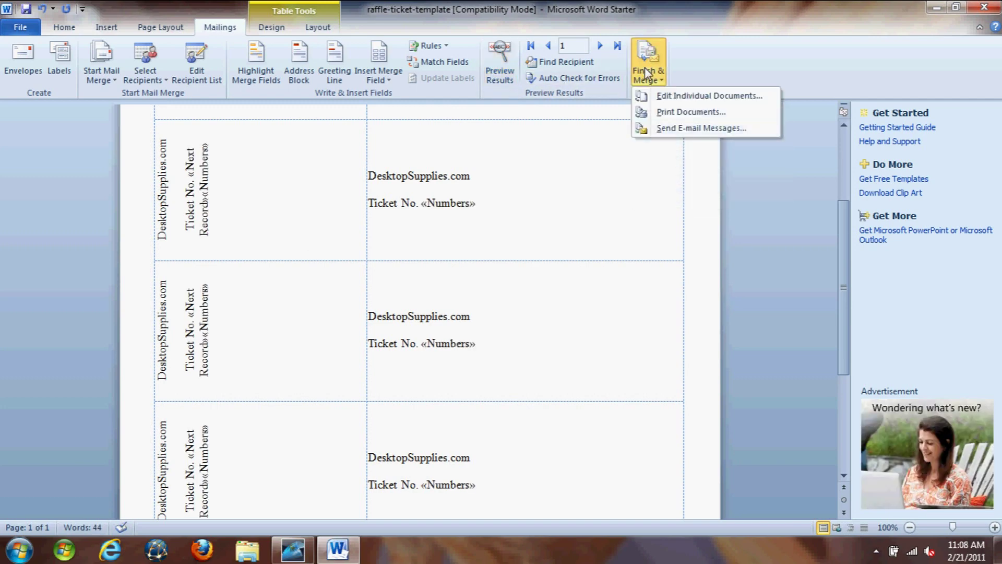
left_click(665, 97)
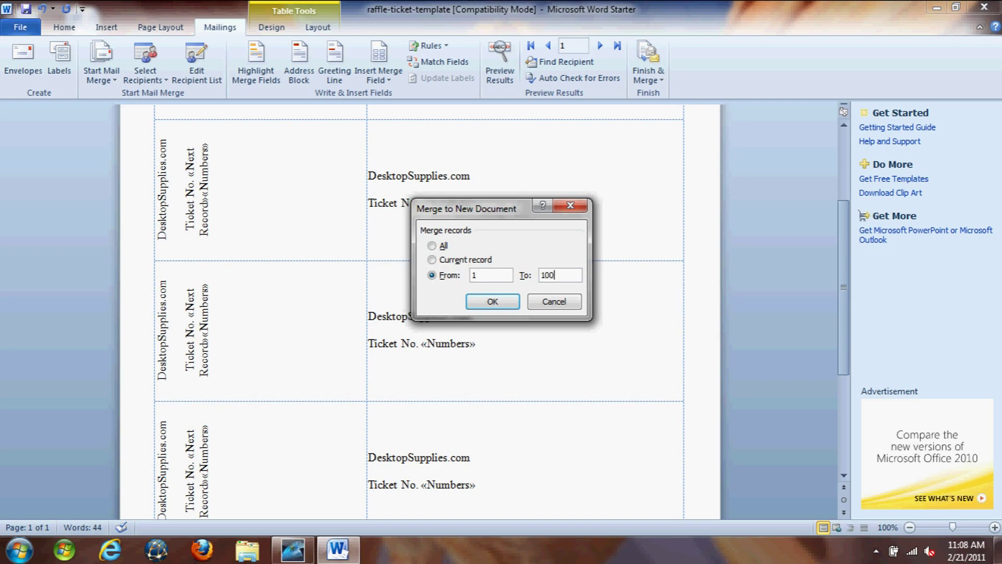
key("Return")
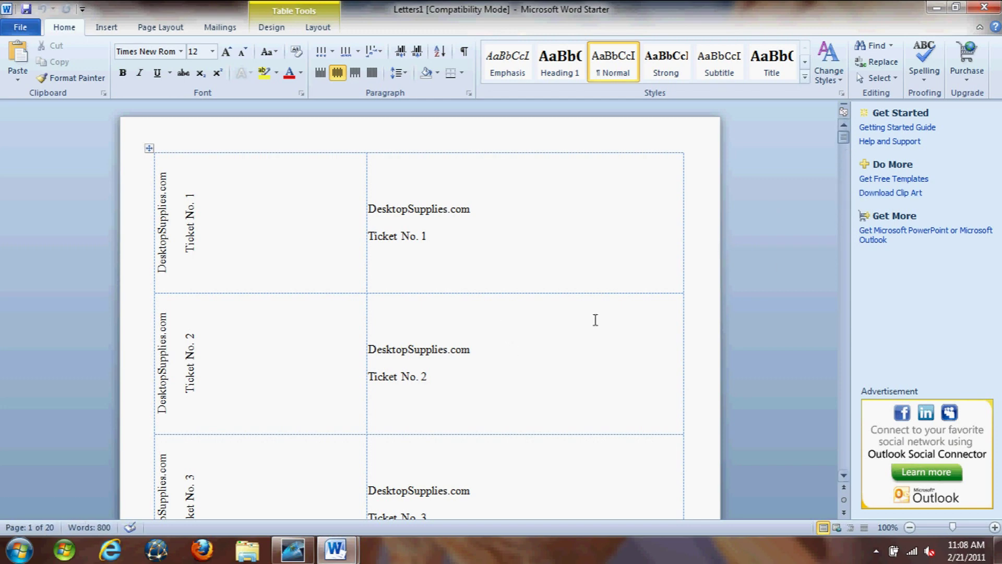
scroll(555, 331, "down", 20)
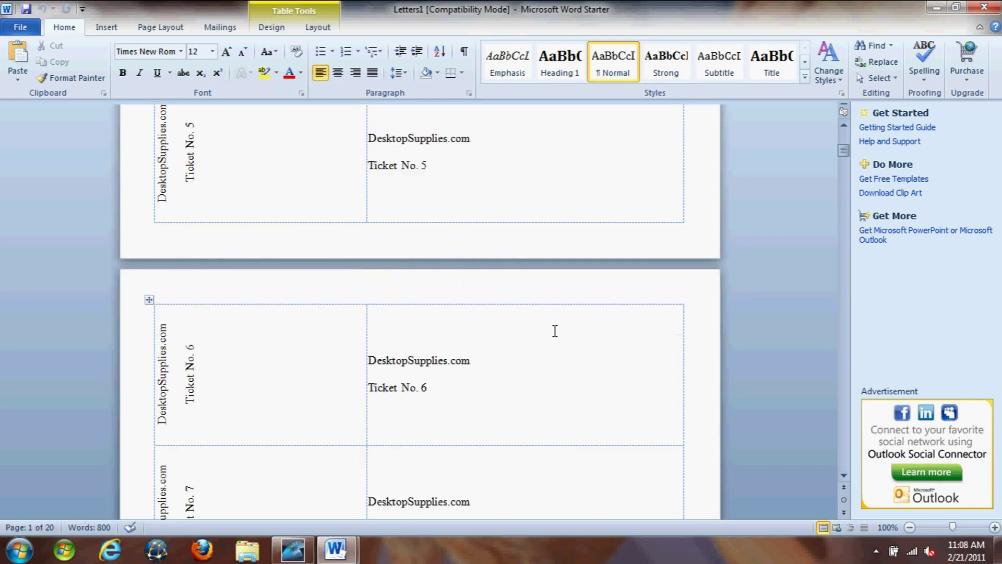
scroll(555, 331, "down", 3)
left_click_drag(844, 156, 845, 464)
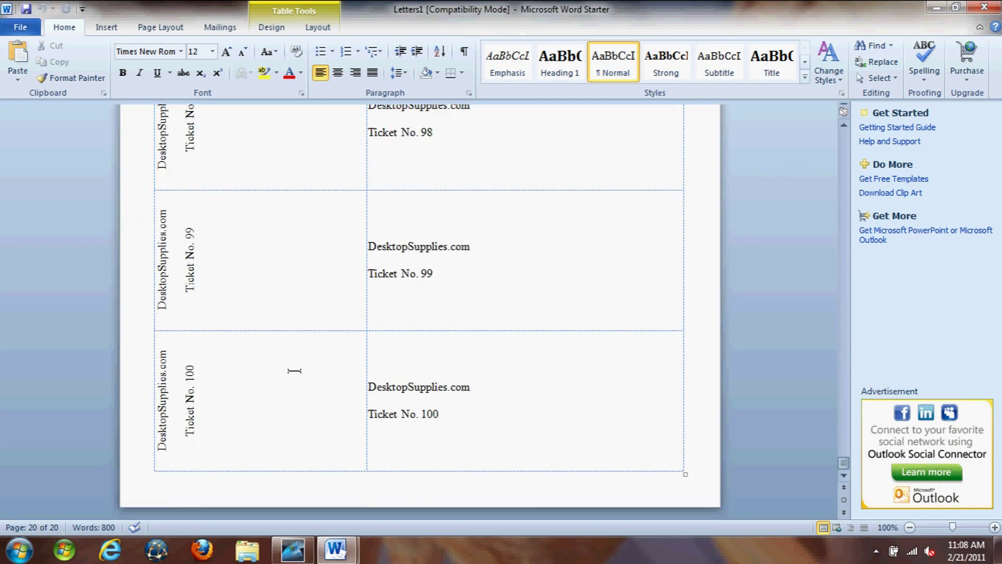